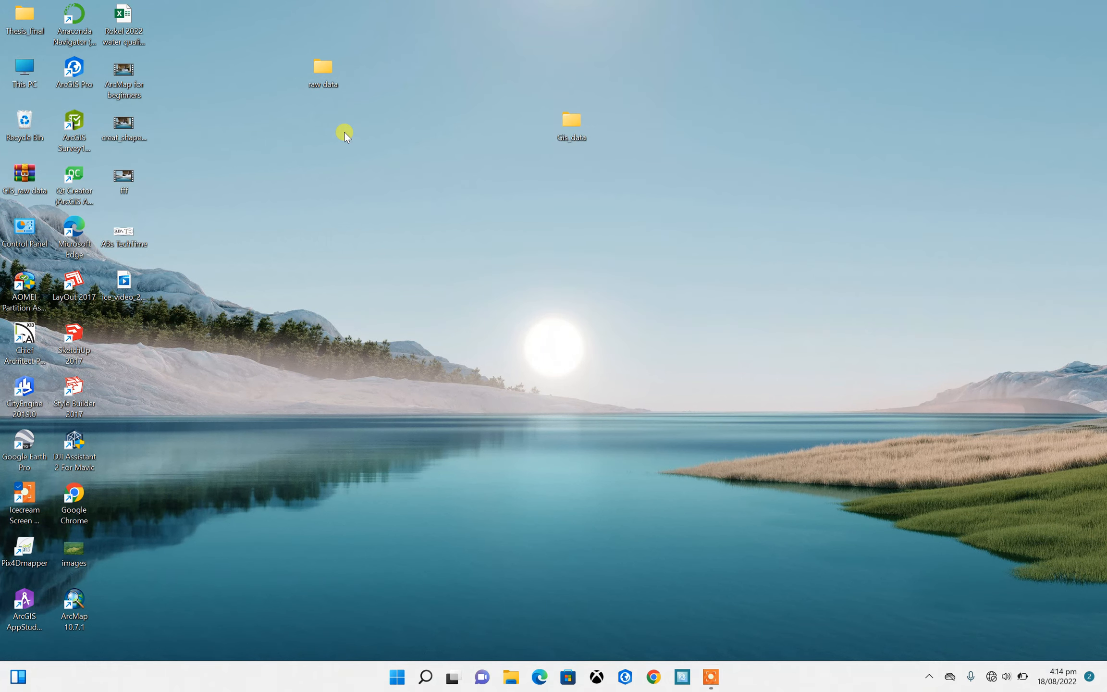
Open the GIS_data ArcMap document from the Gis_data folder on the desktop
double_click(567, 124)
left_click(264, 156)
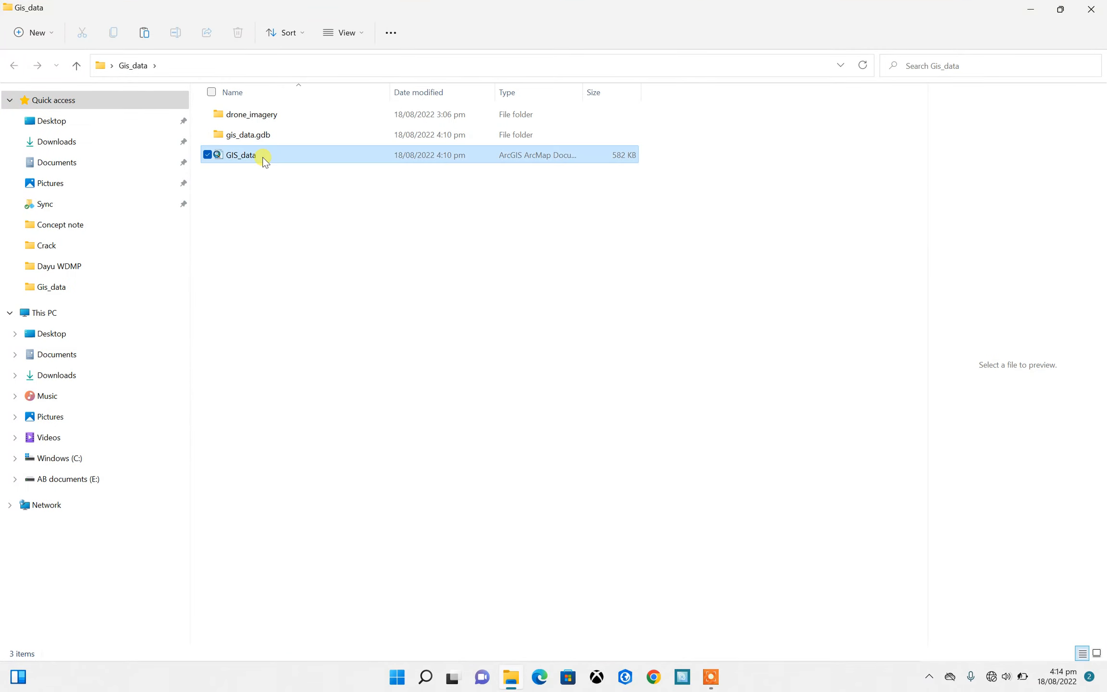
double_click(265, 156)
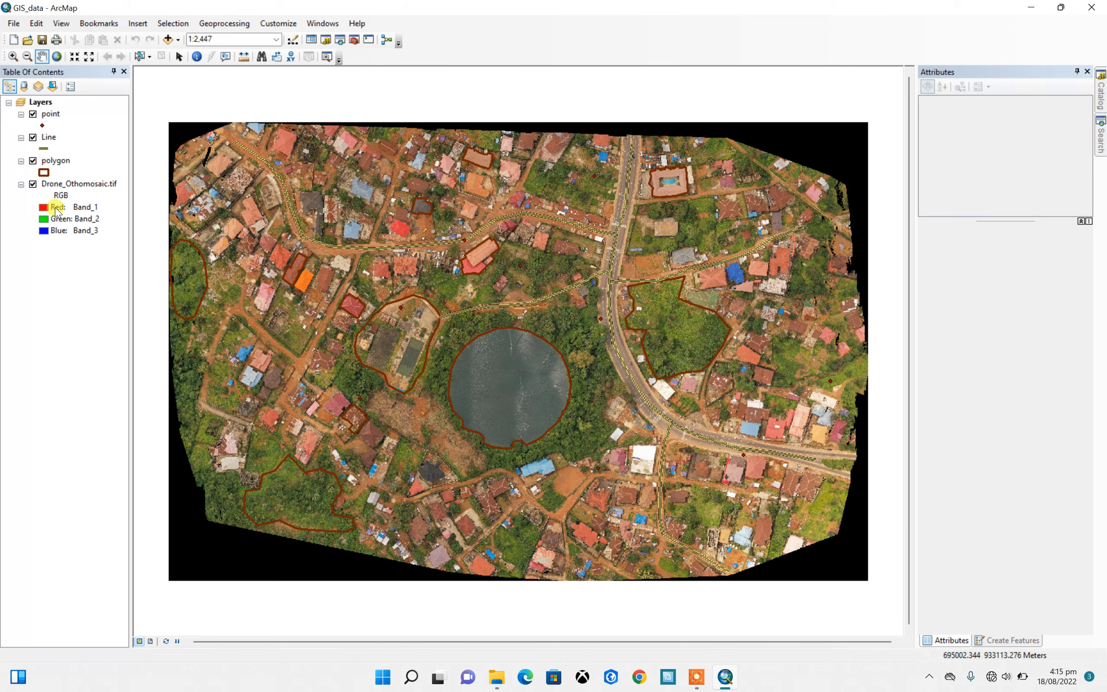
Hide the point, Line and Drone_Othomosaic.tif layers, leaving only the polygon layer displayed
left_click(32, 137)
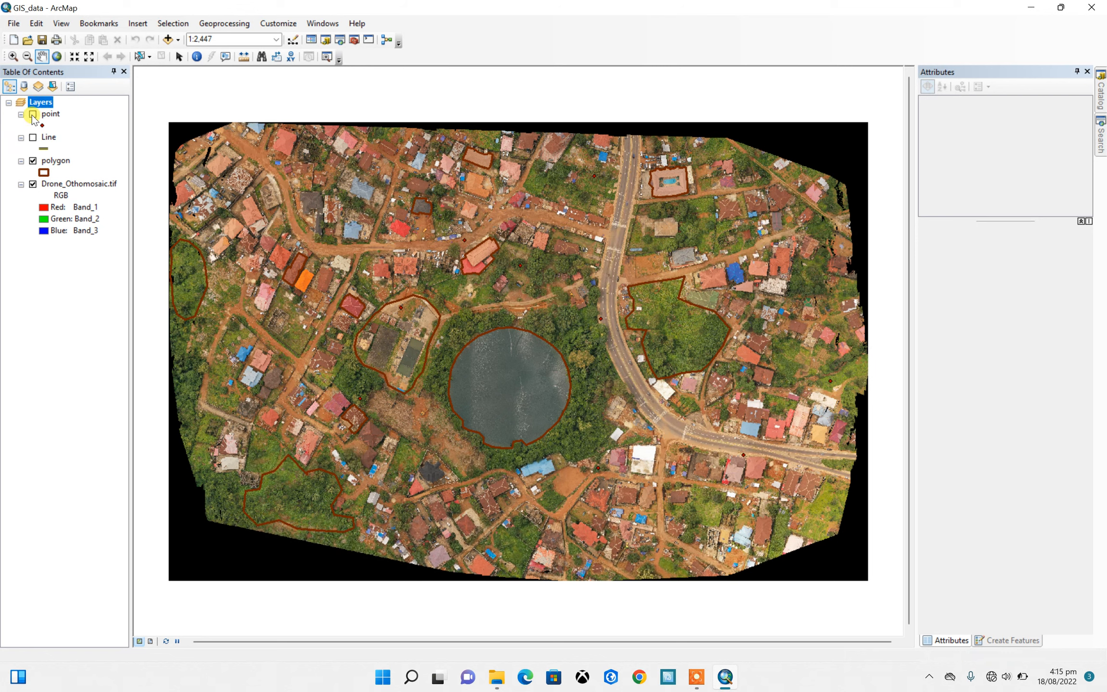
left_click(33, 184)
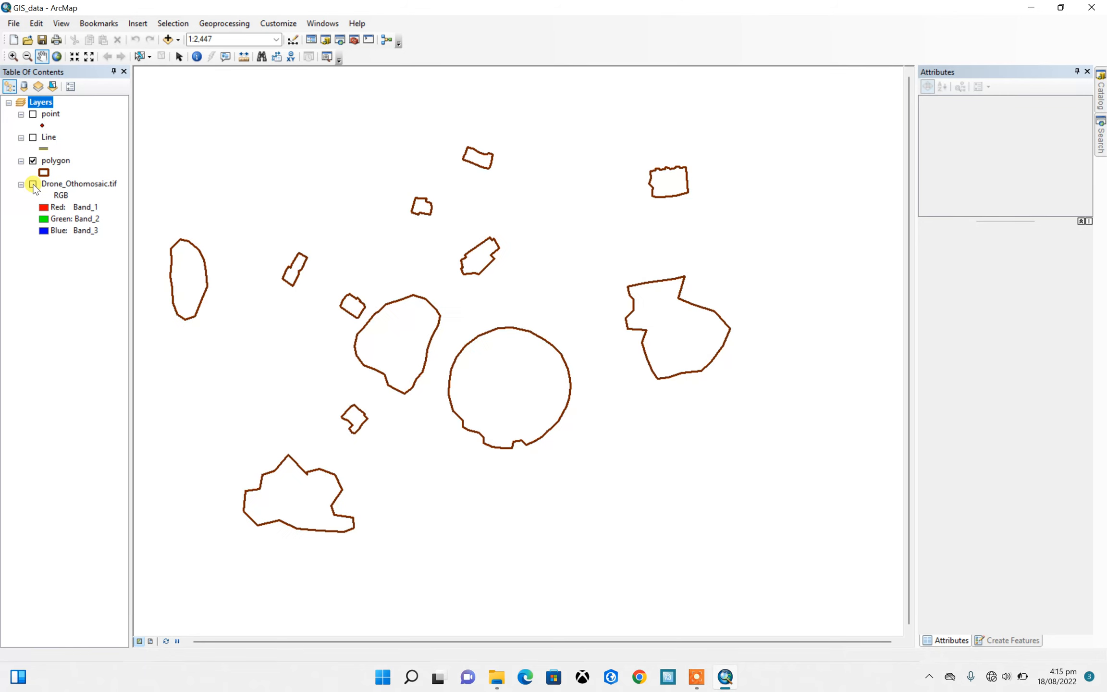
left_click_drag(481, 303, 537, 296)
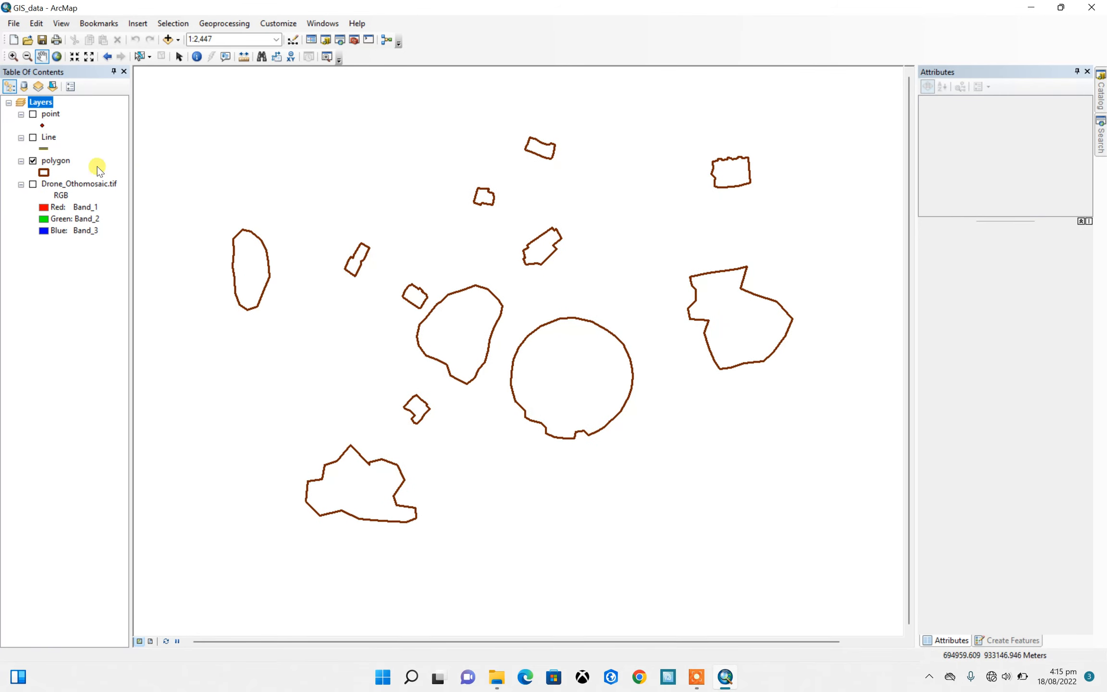
Examine the Feature_type field in the polygon layer's attribute table and close the table
left_click(60, 161)
right_click(60, 163)
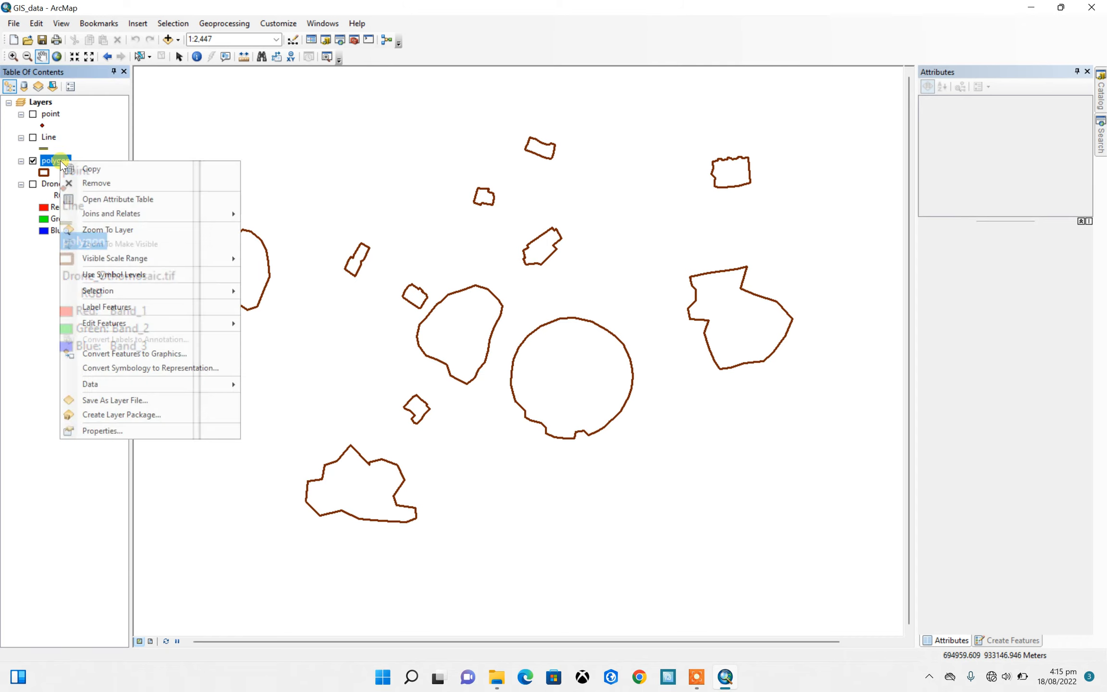
left_click(103, 201)
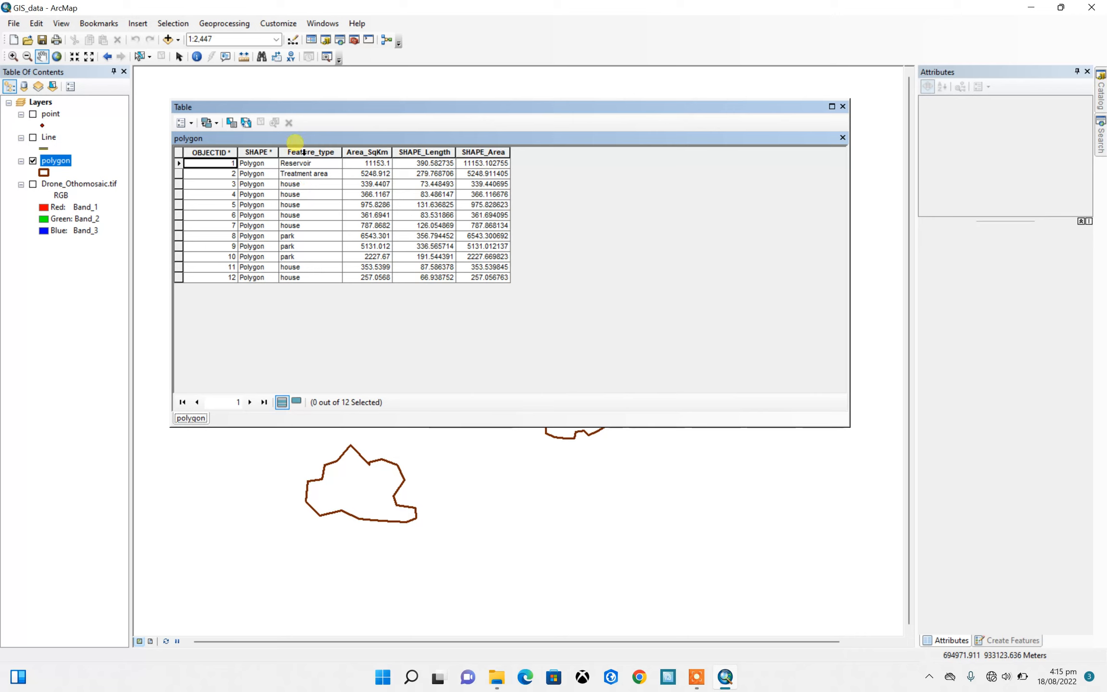
left_click(307, 154)
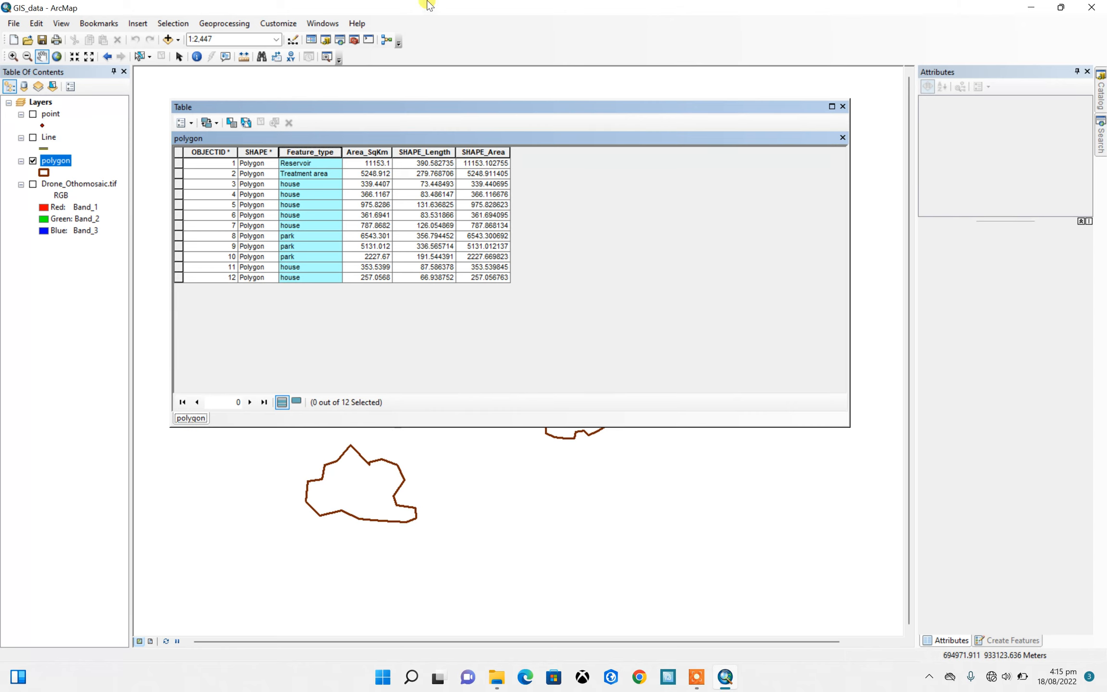
left_click(844, 107)
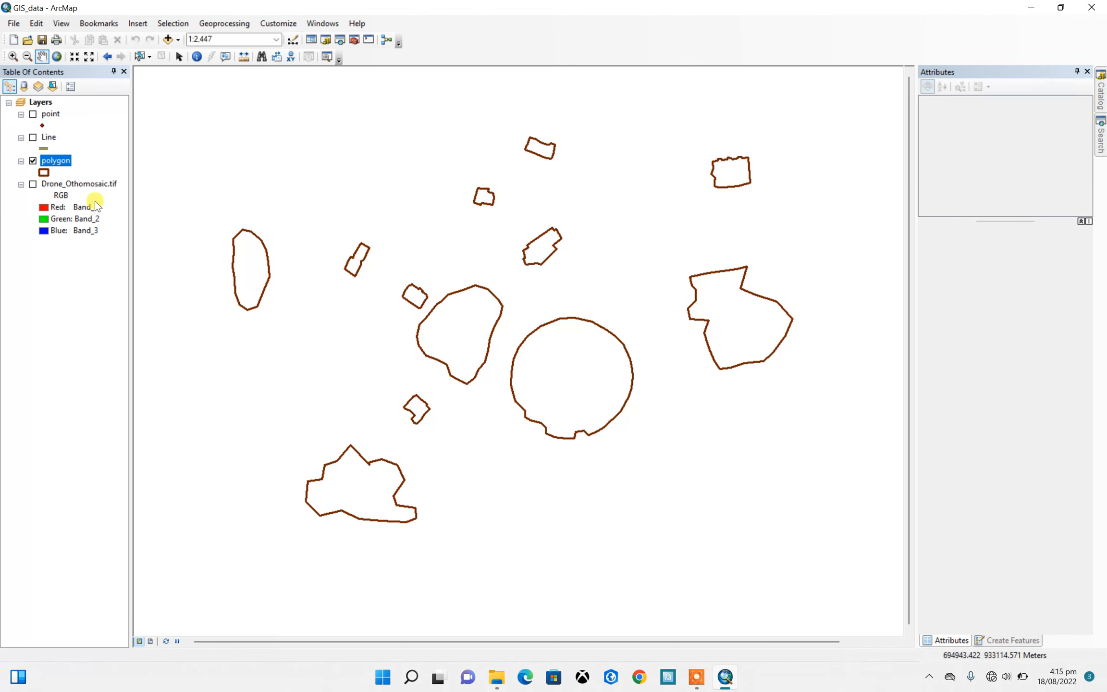
Symbolize the polygon layer by unique values of Feature_type, adding all values and excluding the all other values class
right_click(57, 158)
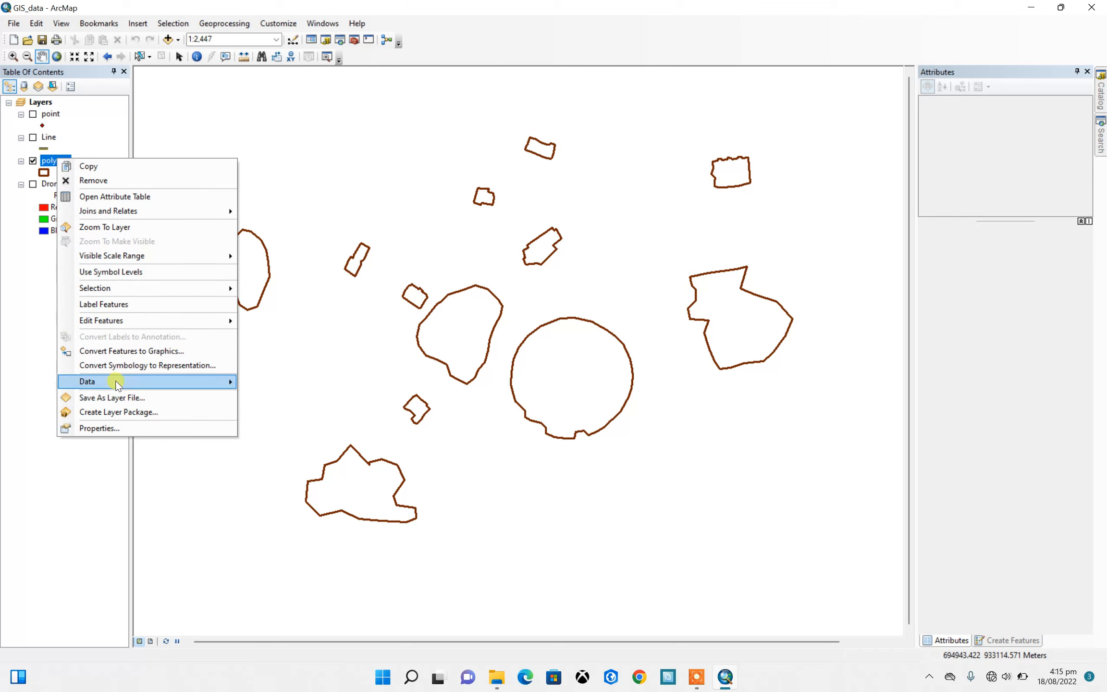
left_click(110, 429)
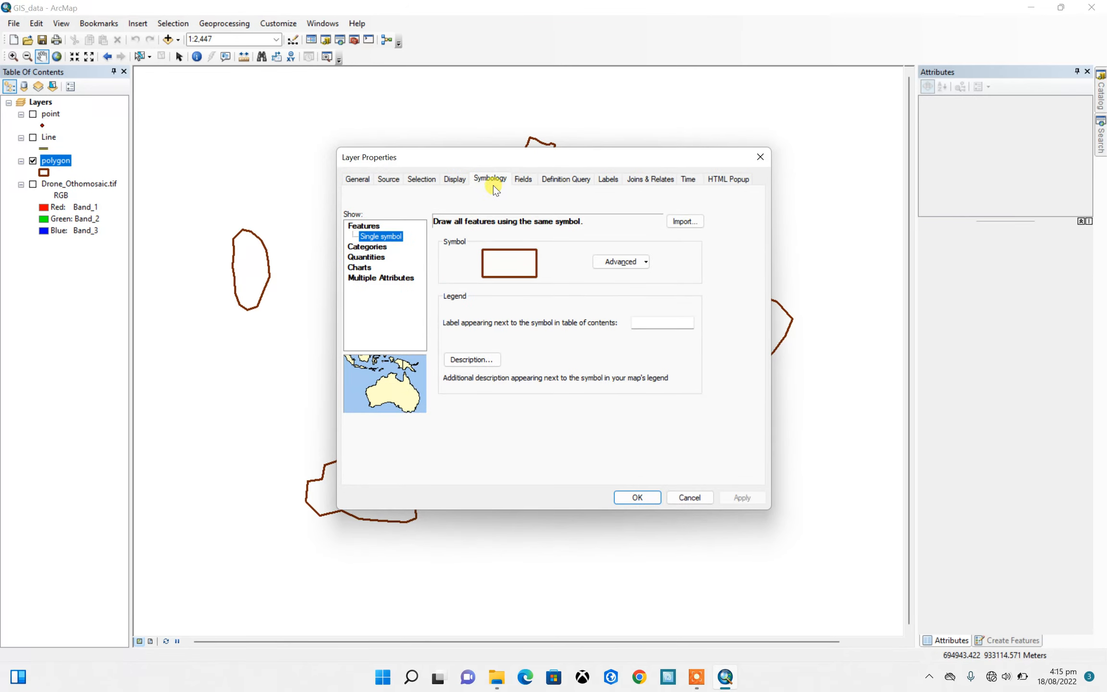
left_click(493, 181)
left_click(381, 237)
left_click(377, 247)
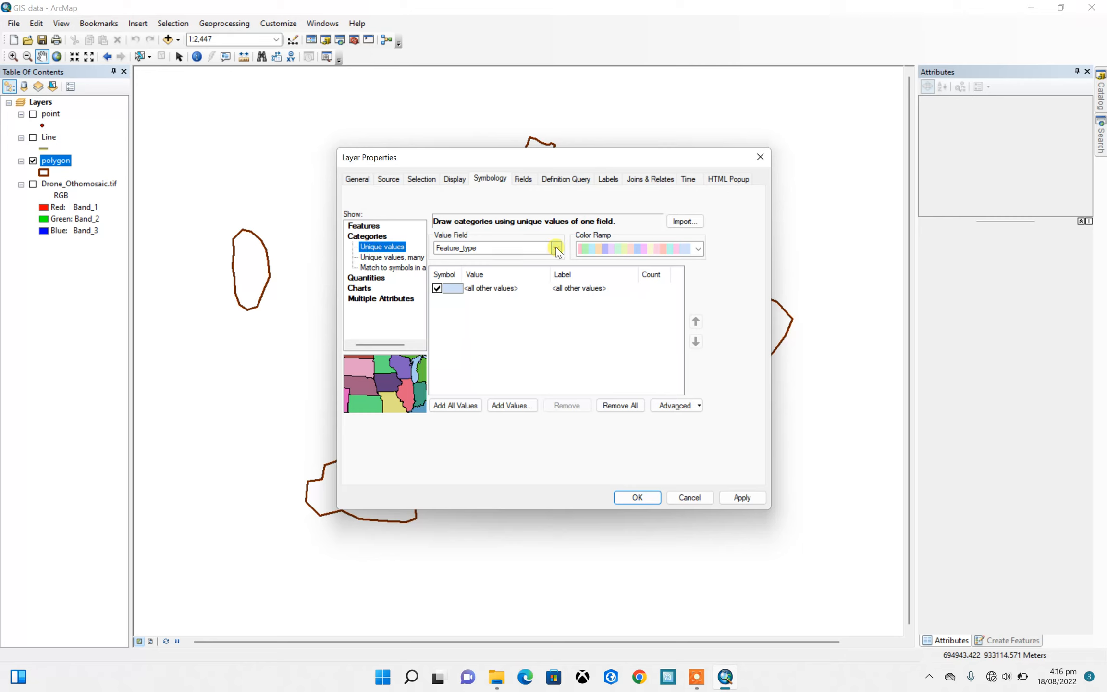
left_click(556, 248)
left_click(509, 248)
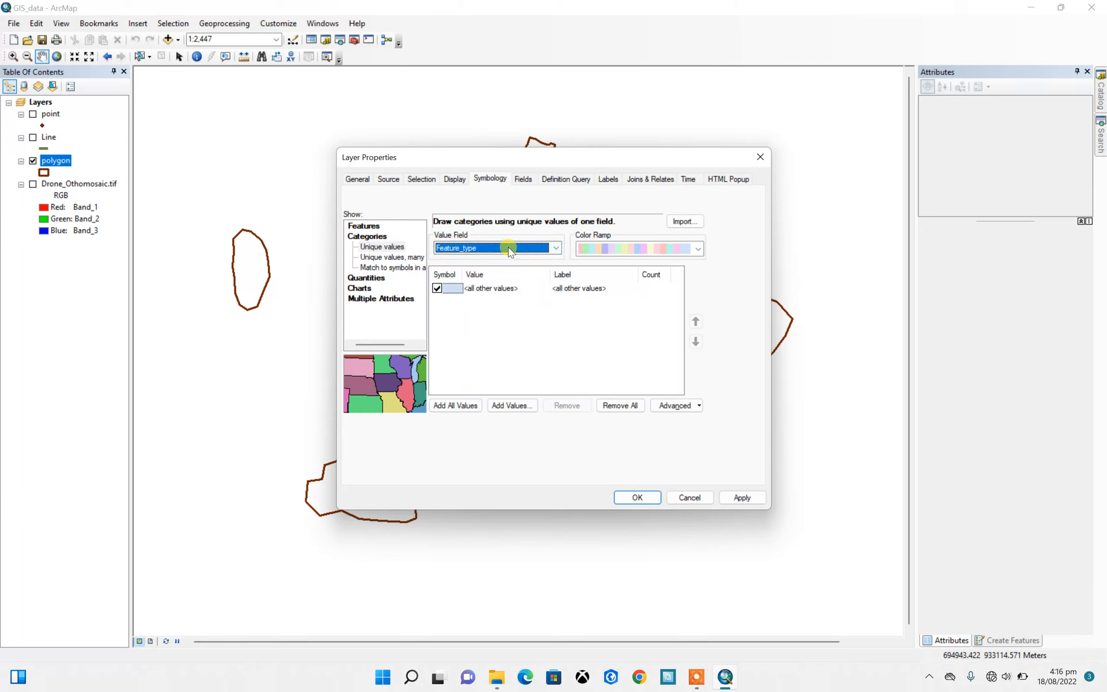
left_click(463, 408)
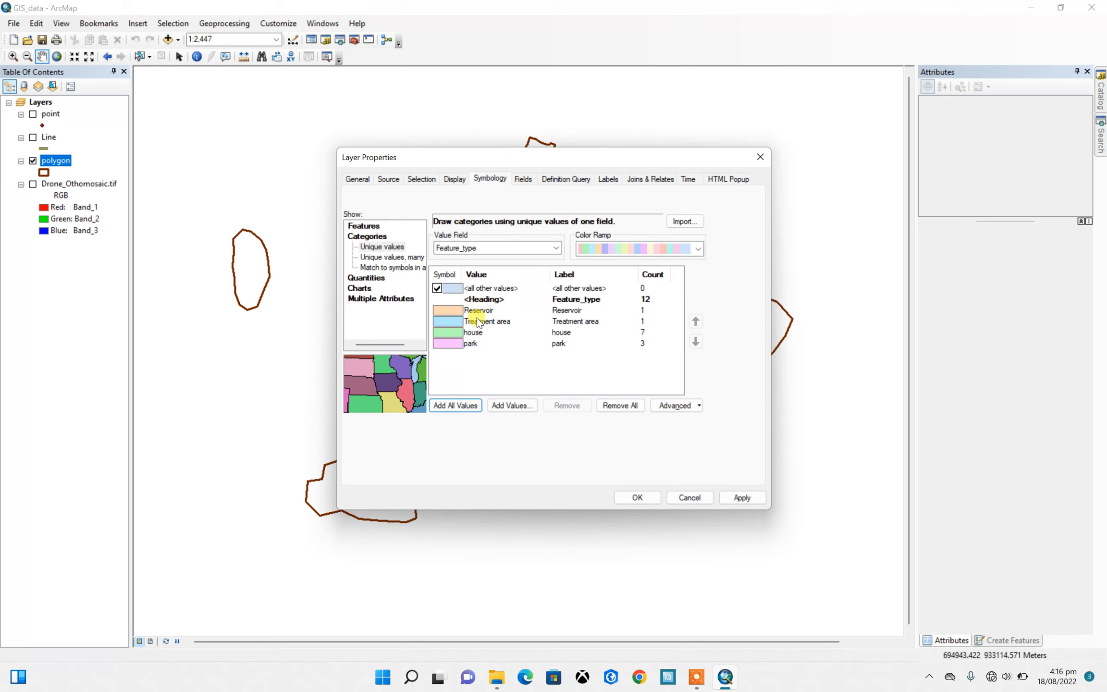
left_click(437, 288)
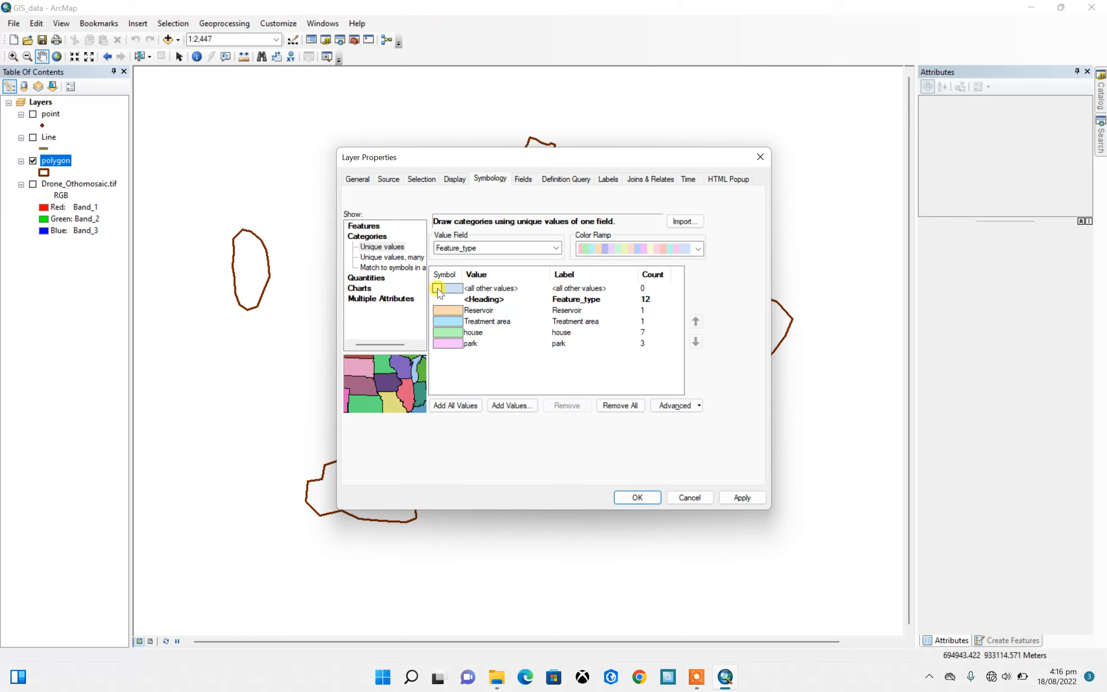
left_click(638, 498)
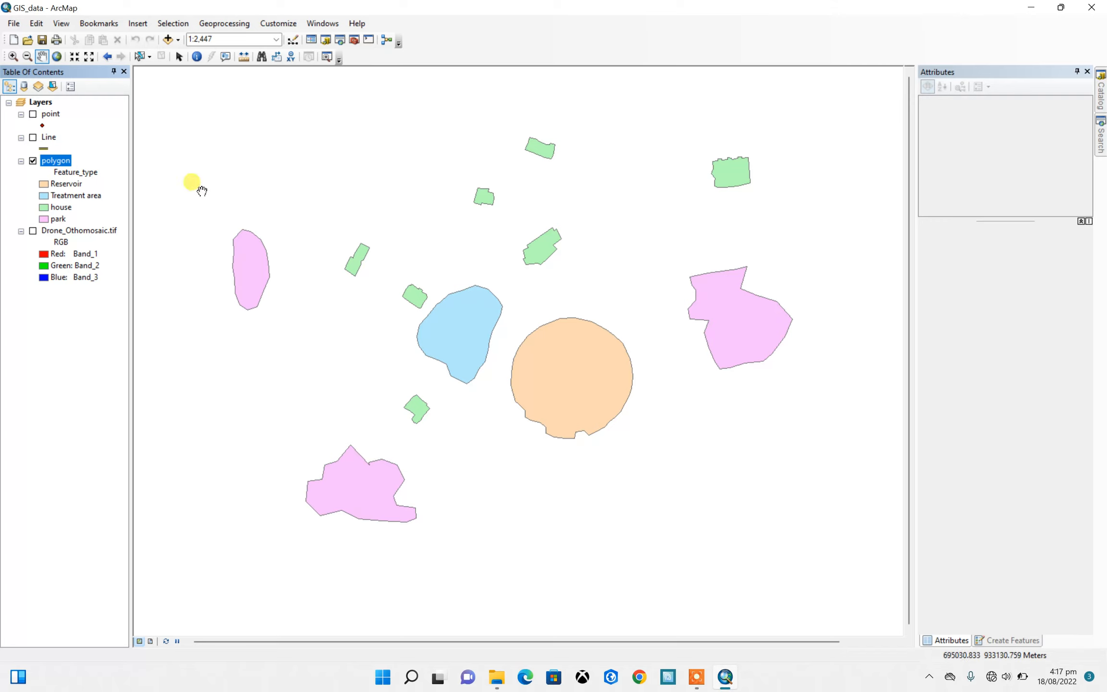
Turn on labels for the polygon layer's features using the Feature_type field
right_click(59, 162)
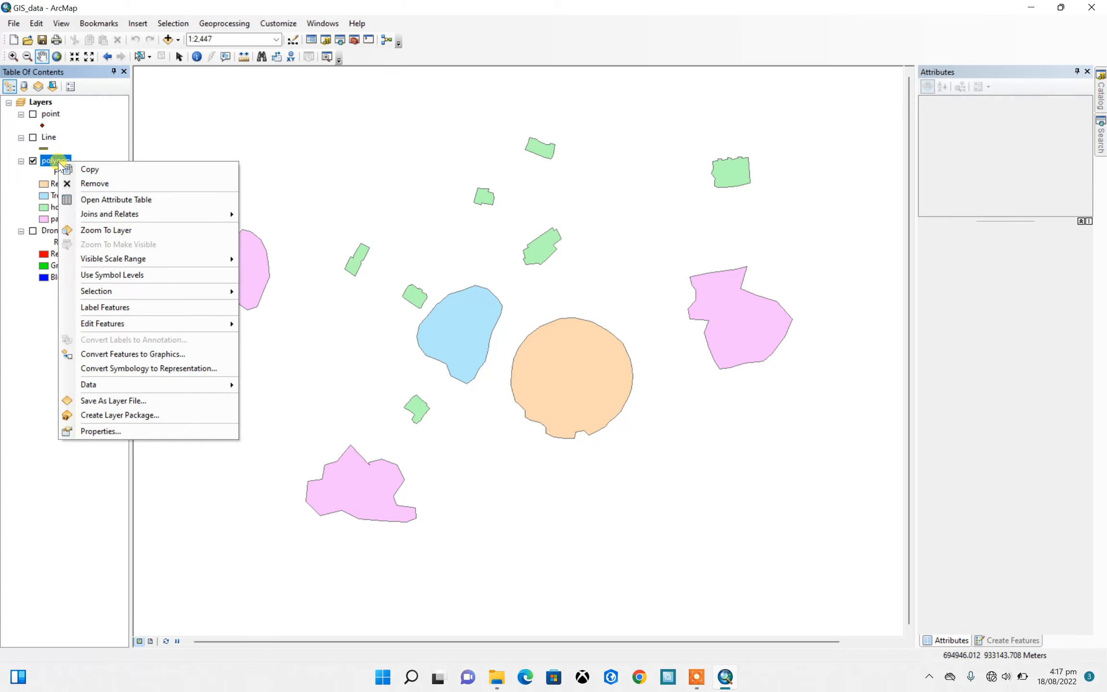
left_click(139, 430)
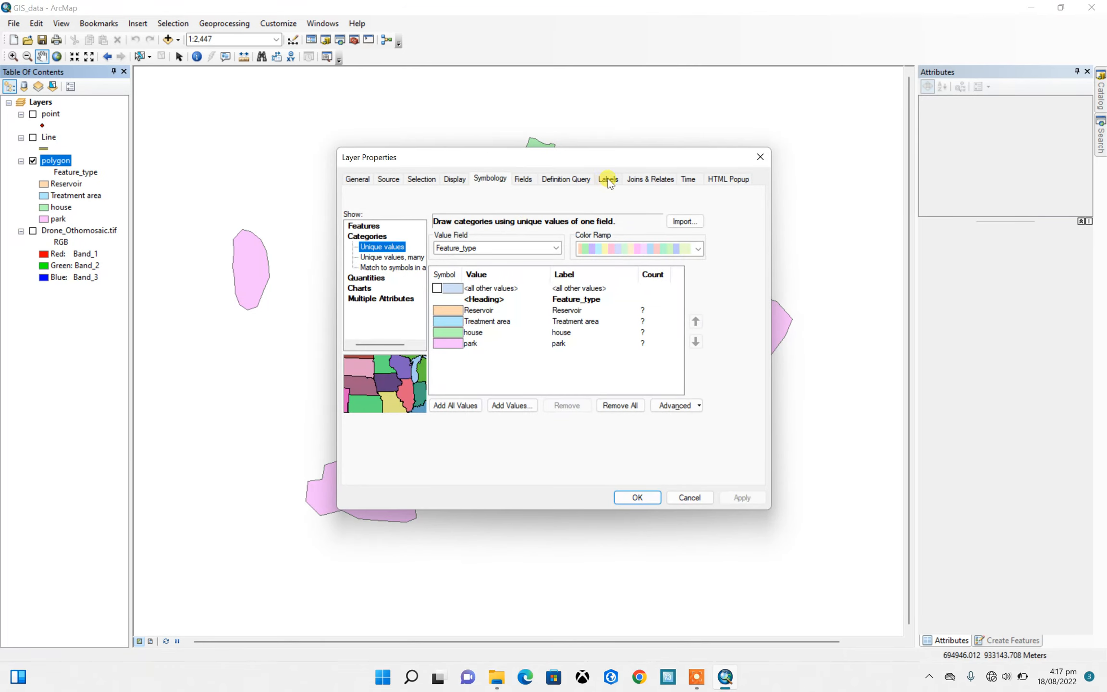
left_click(608, 180)
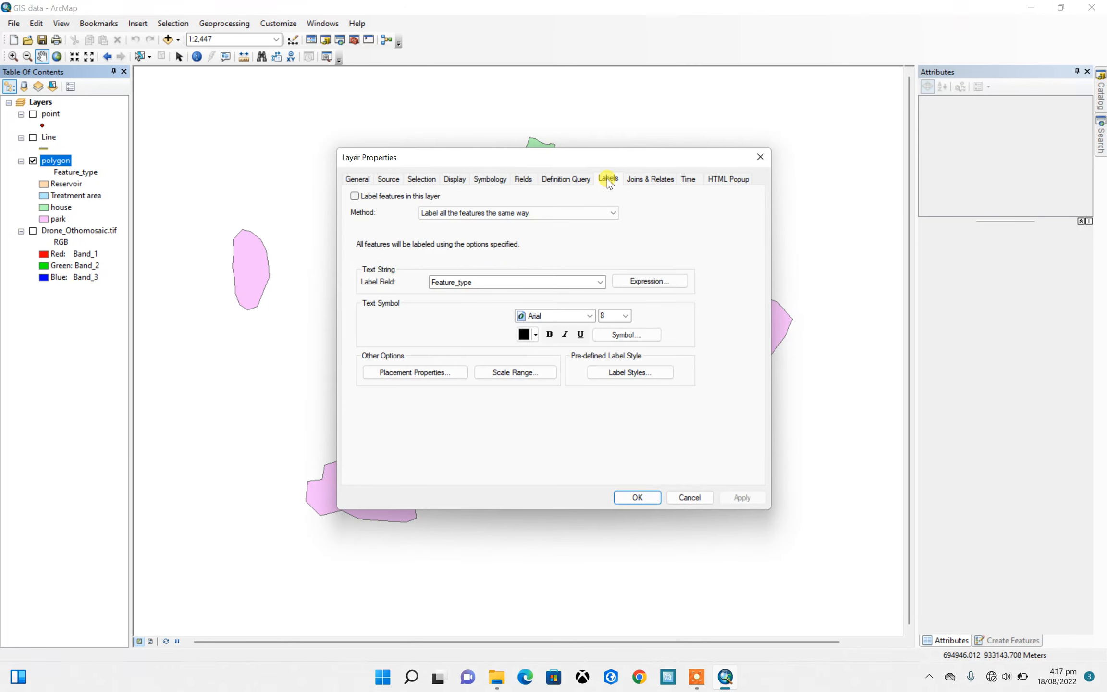
left_click(354, 196)
left_click(637, 498)
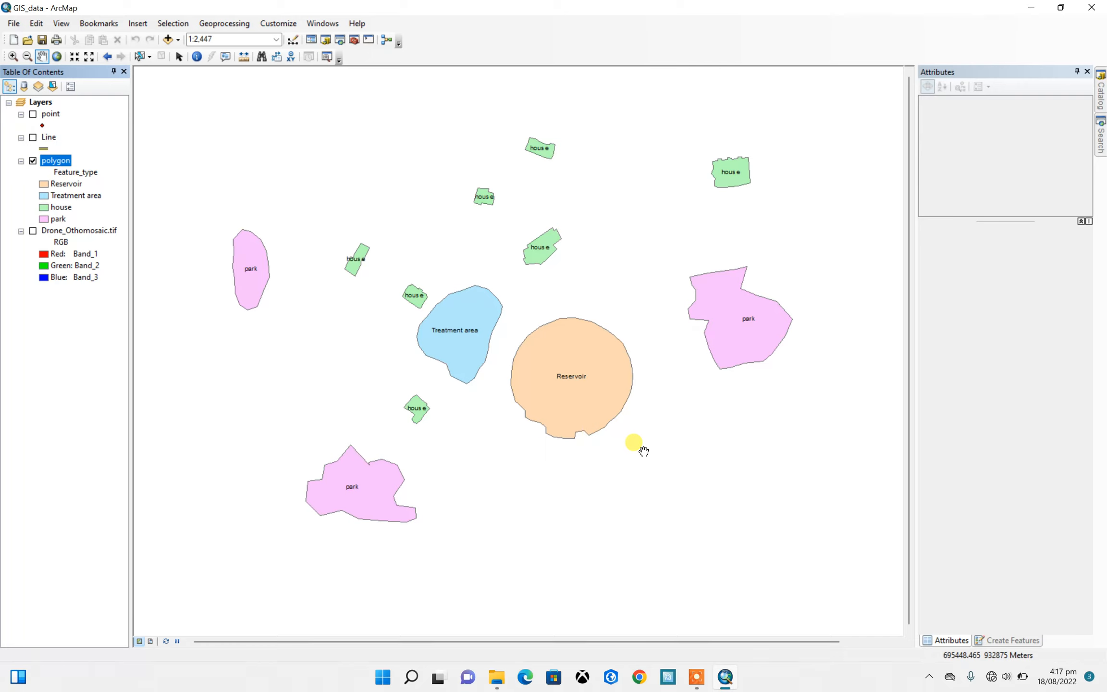
scroll(531, 356, "down", 2)
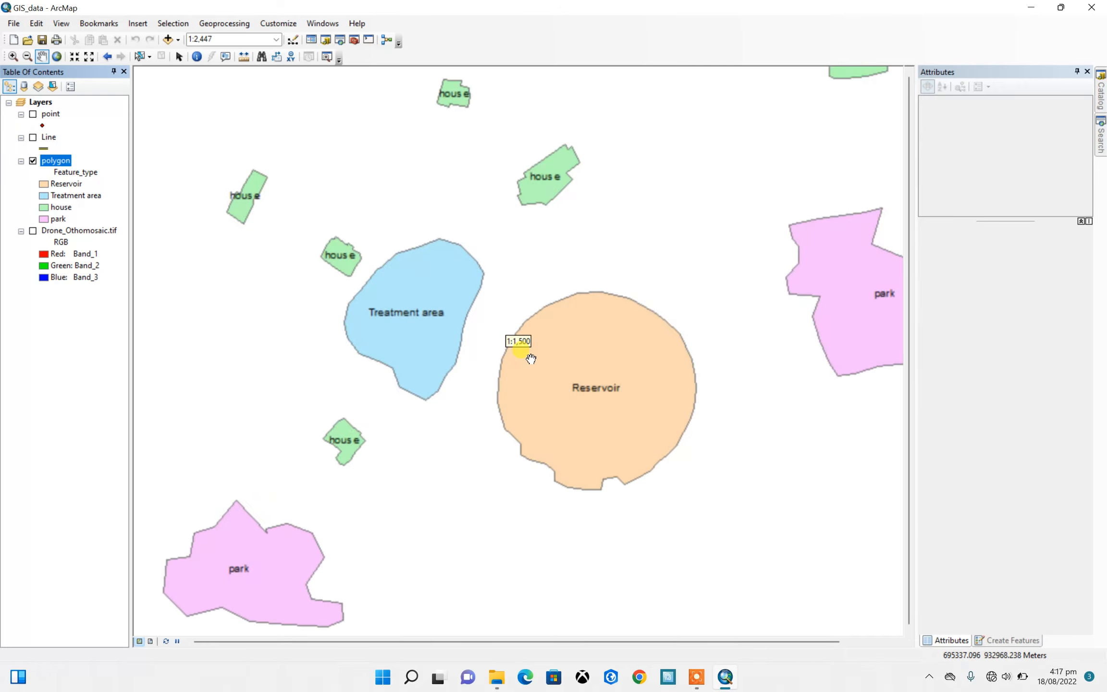
scroll(531, 358, "up", 1)
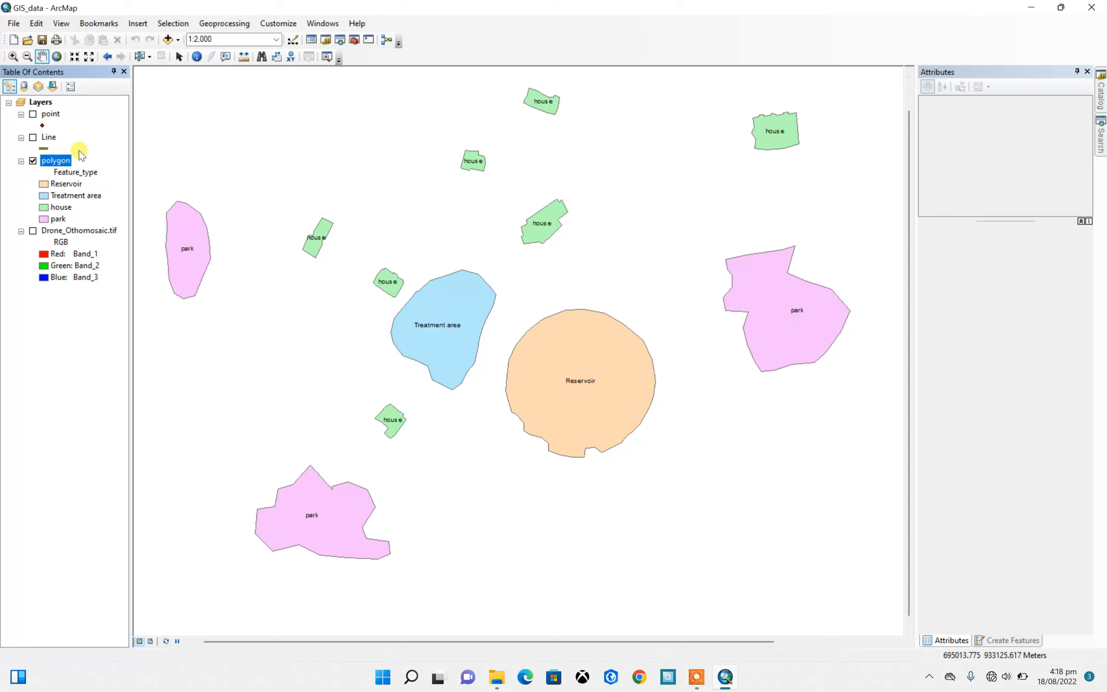
Hide the polygon layer and display the Line layer in full on the map
left_click(33, 161)
left_click(33, 138)
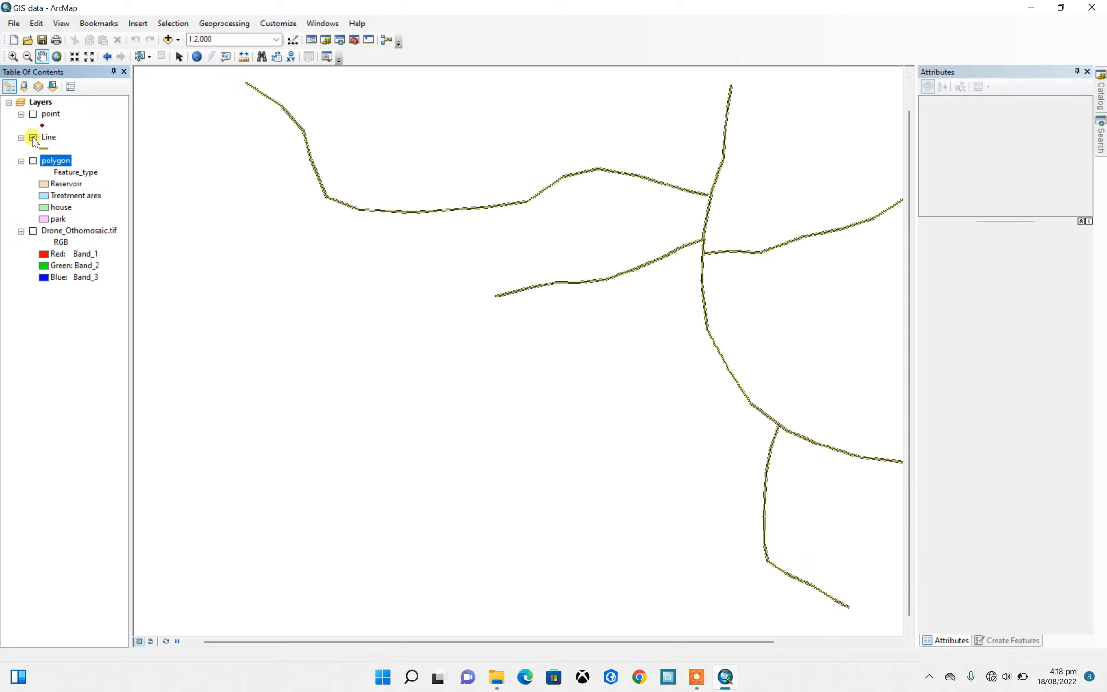
scroll(317, 312, "down", 2)
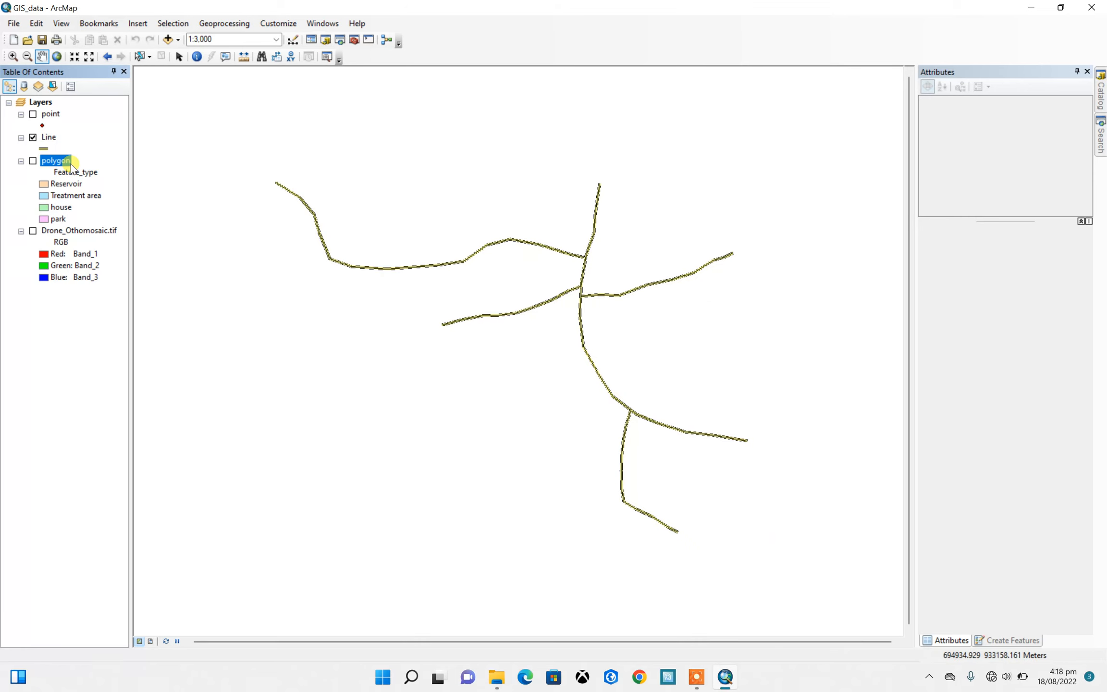
Examine the road names in the Line layer's attribute table and close the table
right_click(48, 138)
left_click(100, 175)
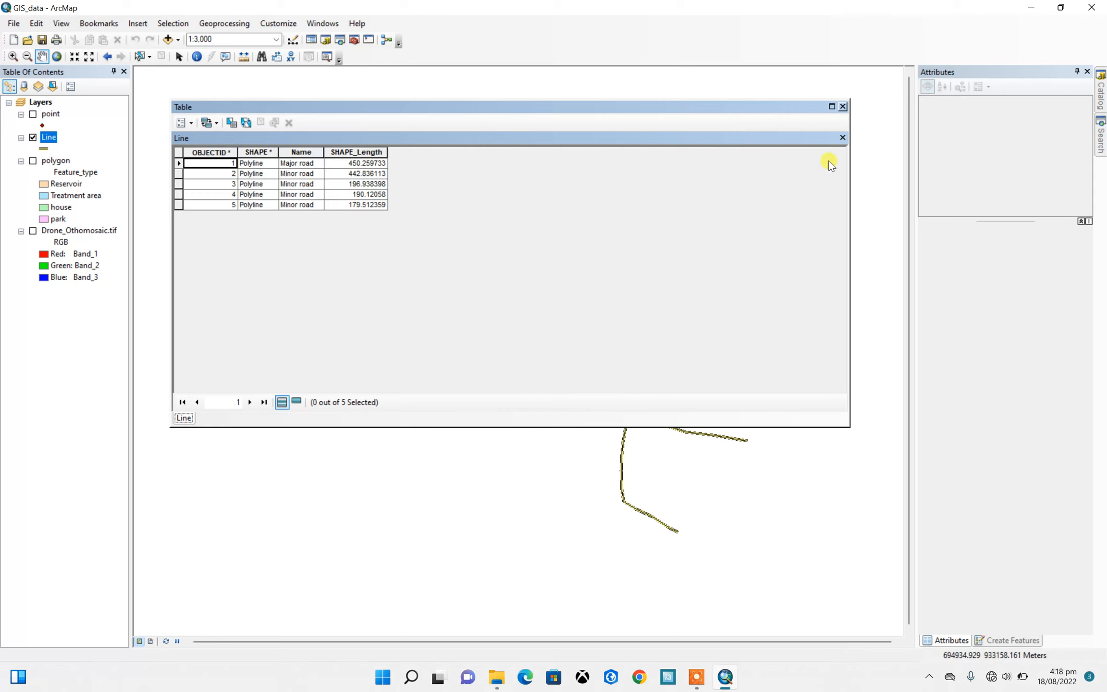
left_click_drag(847, 168, 435, 215)
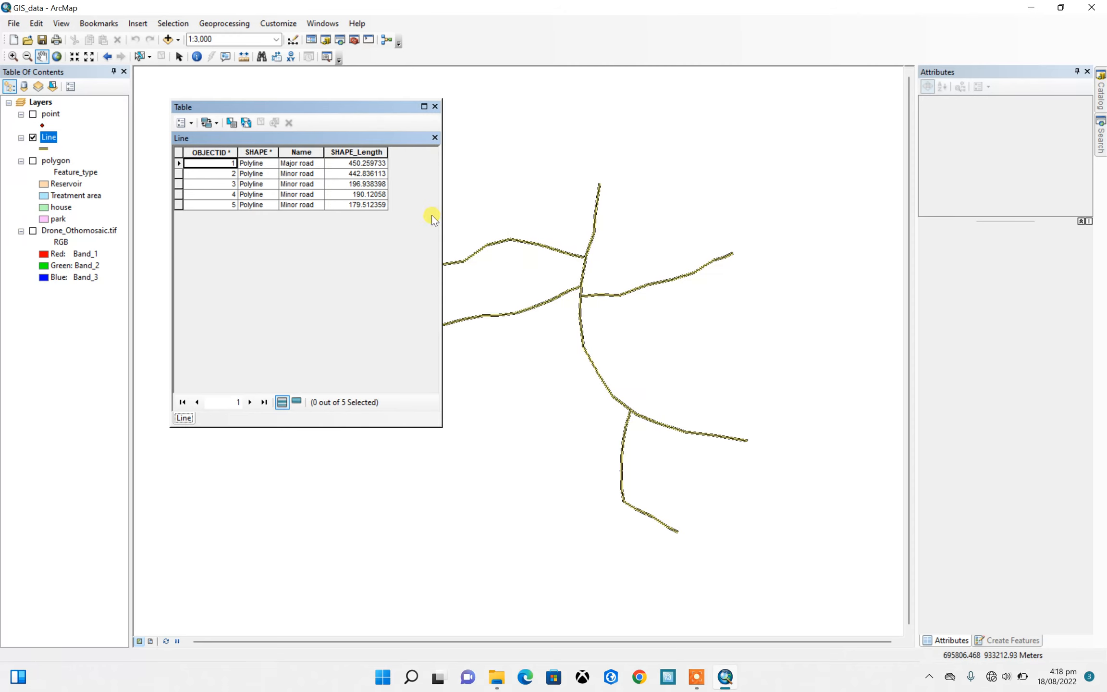
left_click(436, 106)
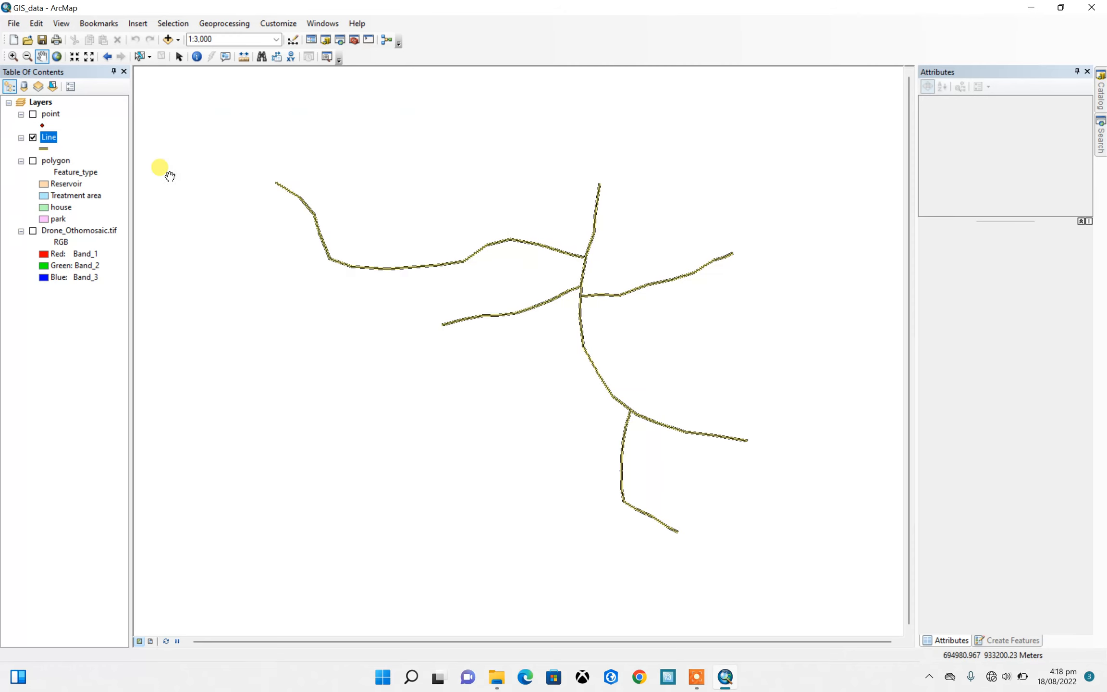
Set the Line layer's symbology to unique values of the Name field and add all values
right_click(49, 139)
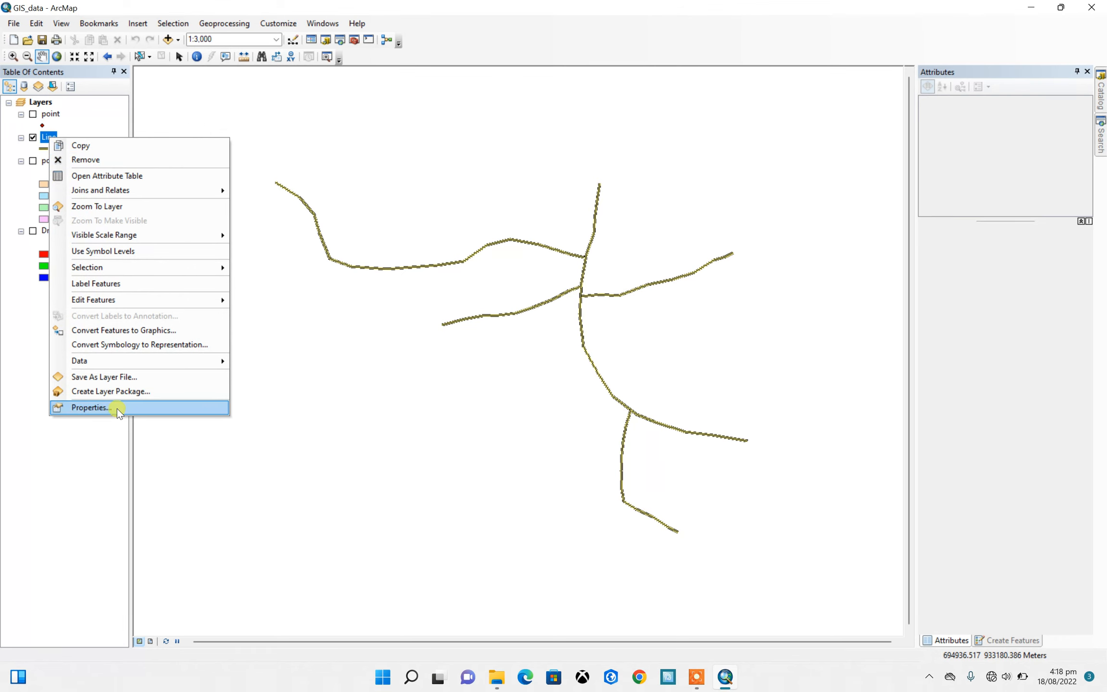
left_click(118, 408)
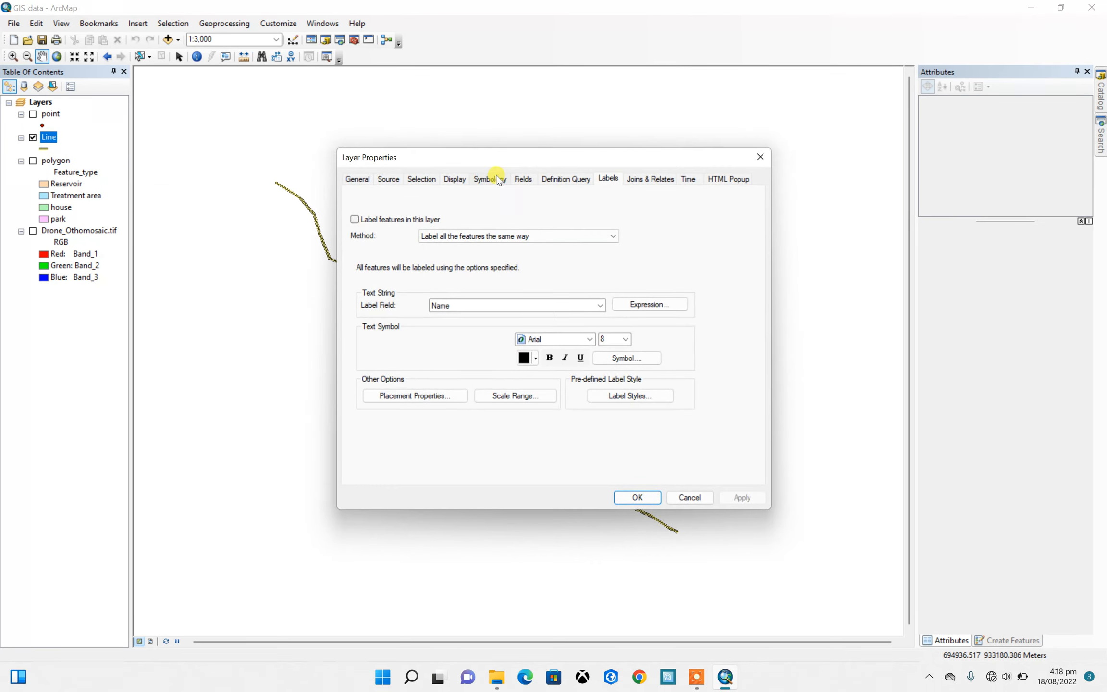
left_click(488, 179)
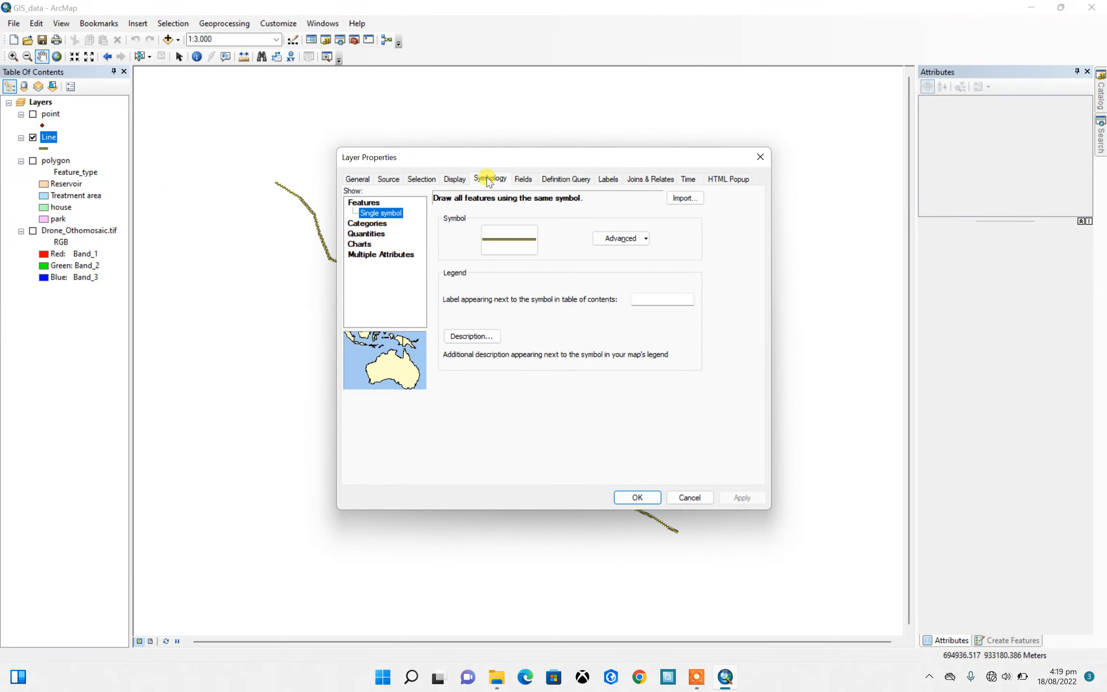
left_click(375, 225)
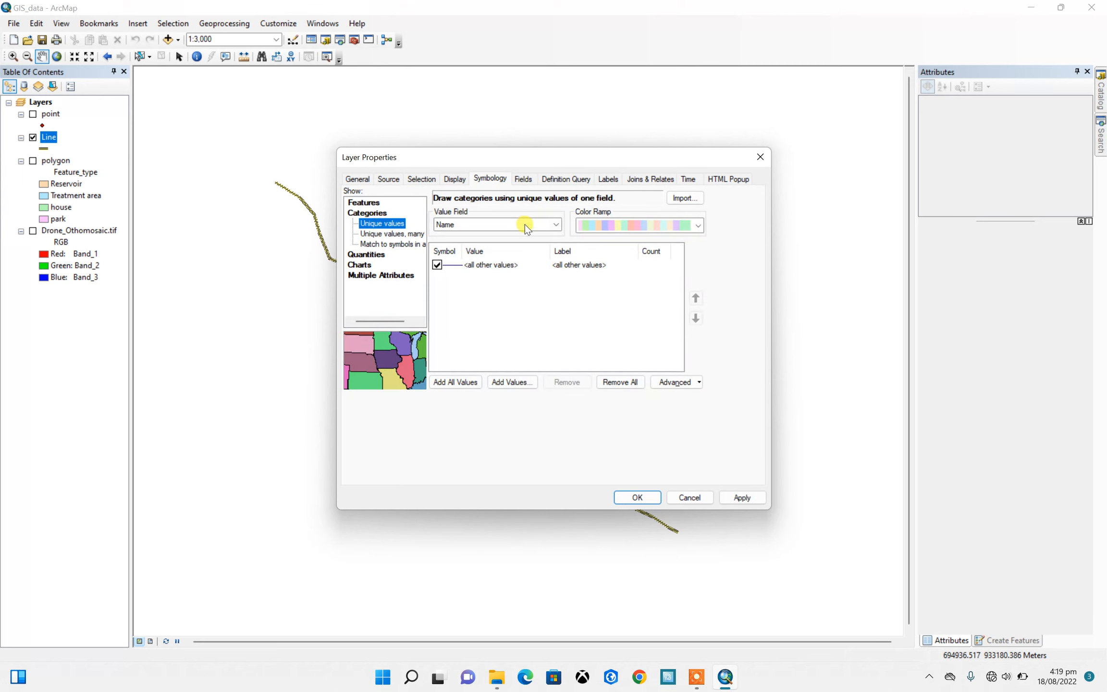
left_click(454, 381)
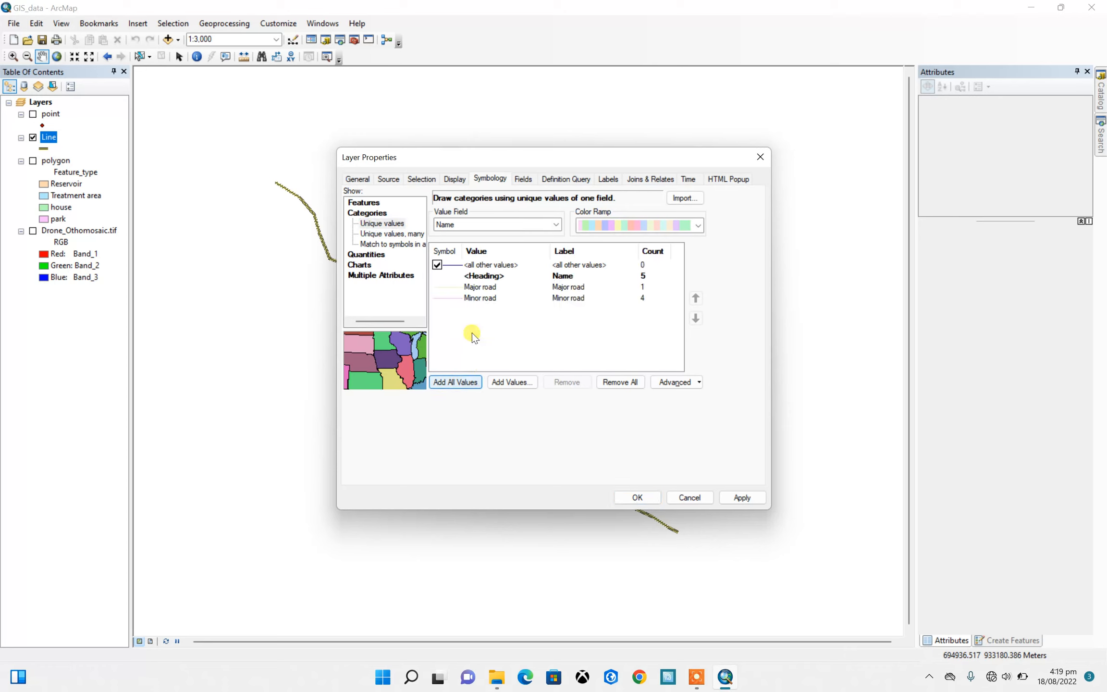
Assign the Boundary, National line symbol to the Major road category of the Line layer
left_click(450, 288)
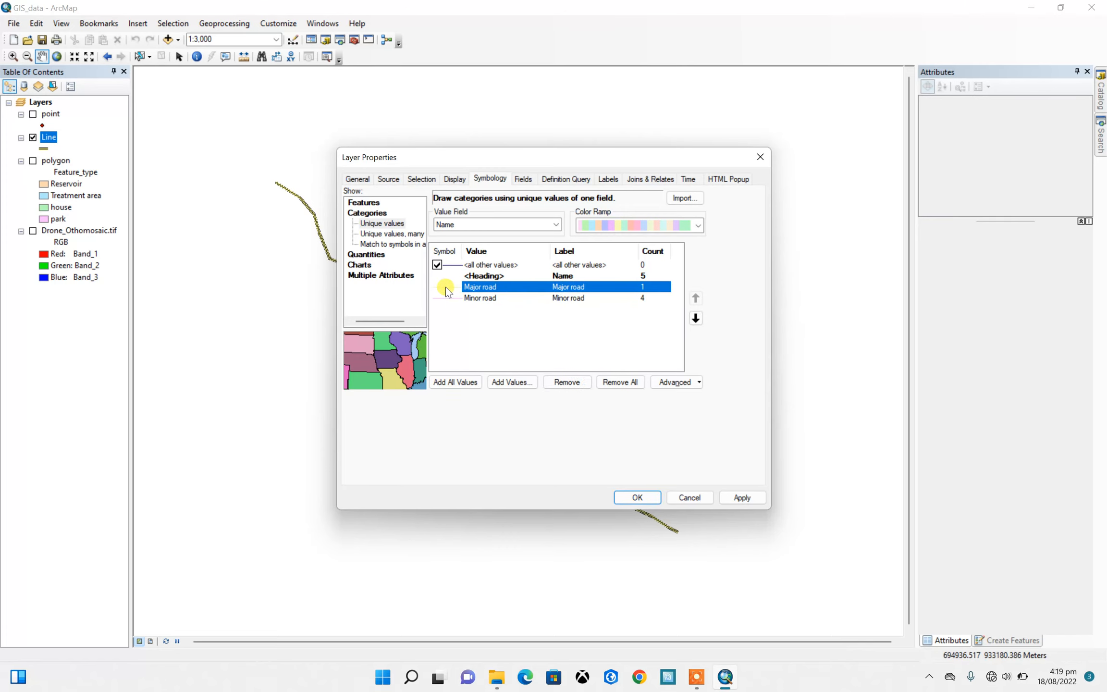
double_click(447, 290)
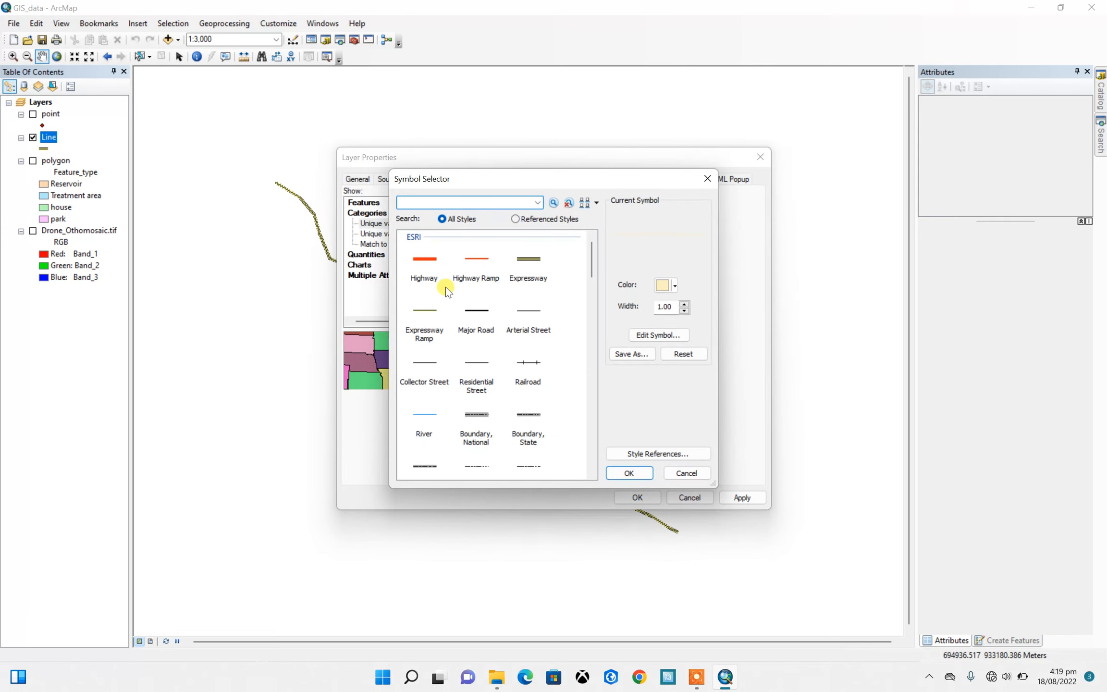
scroll(524, 327, "down", 3)
left_click(476, 269)
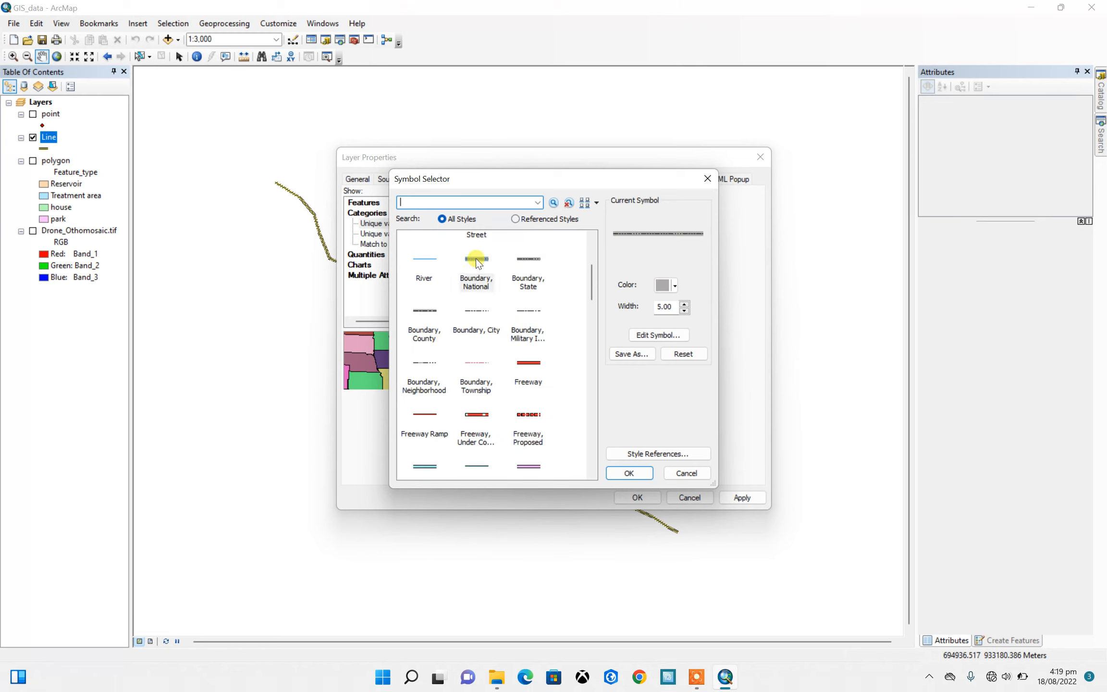
left_click(628, 474)
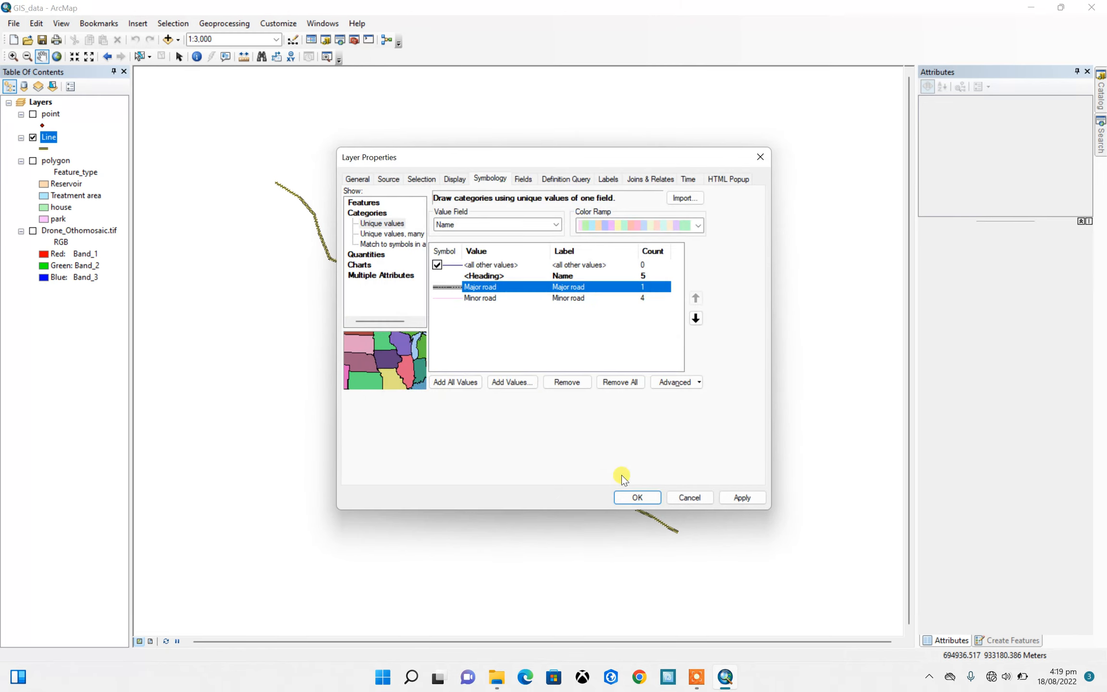
Assign the Expressway Ramp symbol to the Minor road category and apply the Line layer's symbology to the map
double_click(447, 298)
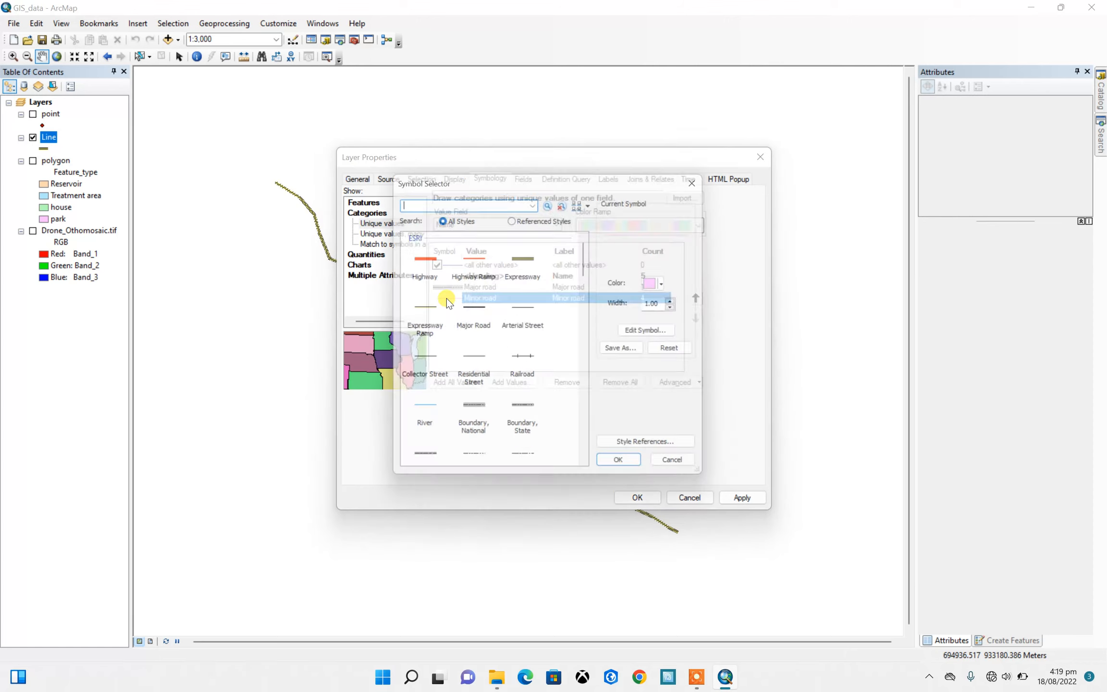
left_click(429, 318)
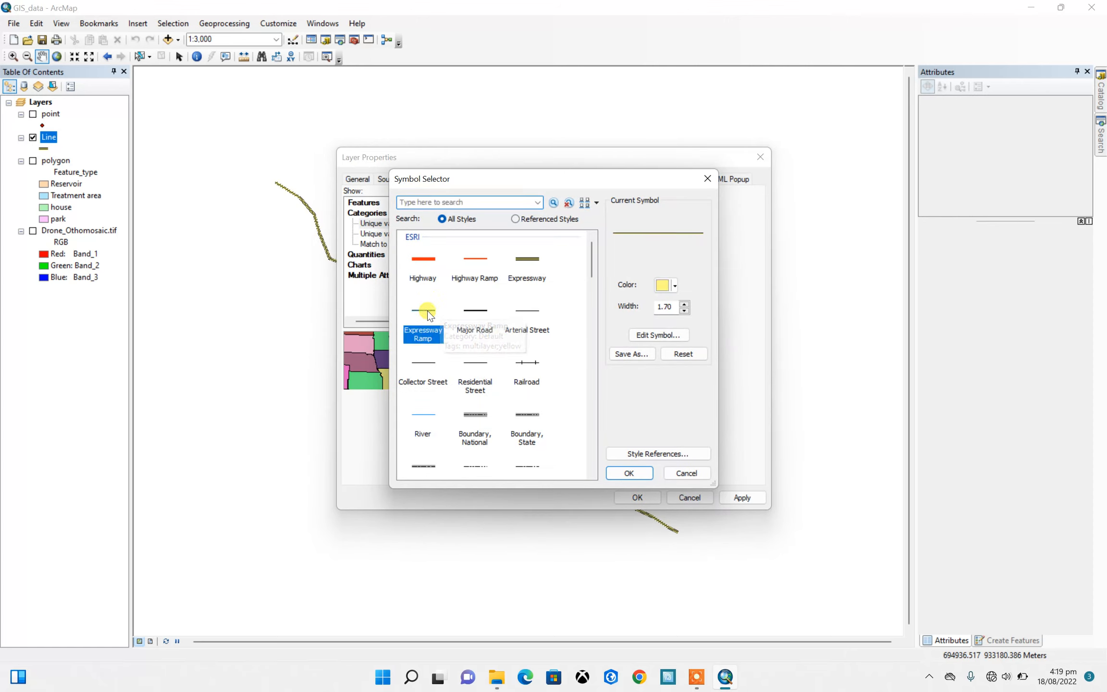
left_click(625, 474)
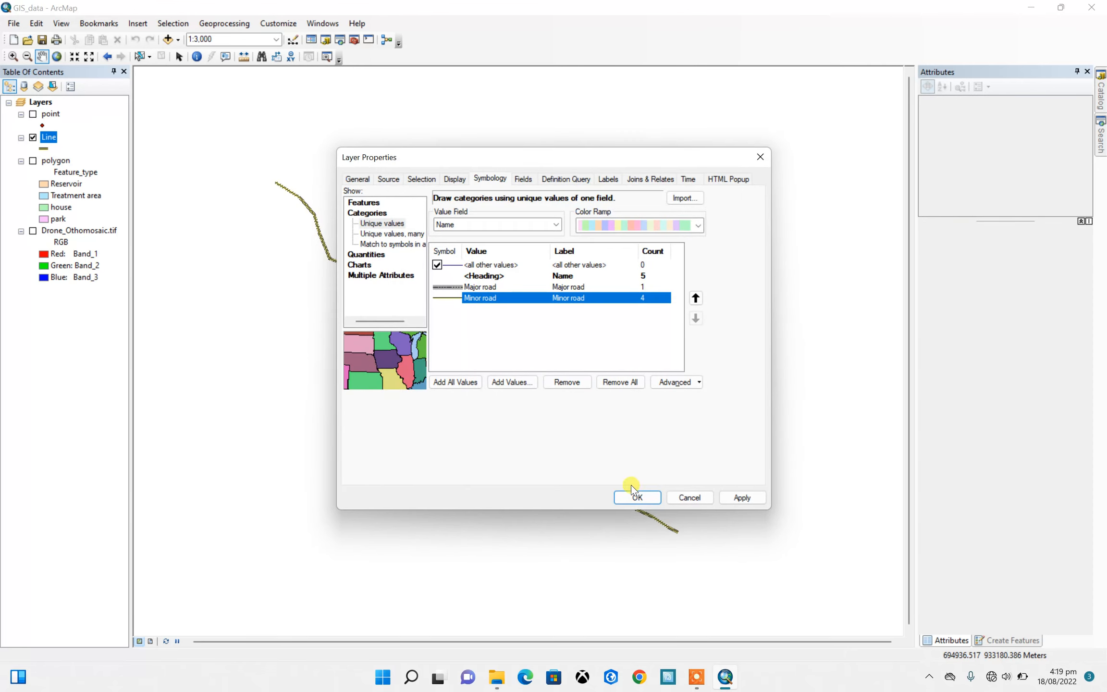
left_click(636, 497)
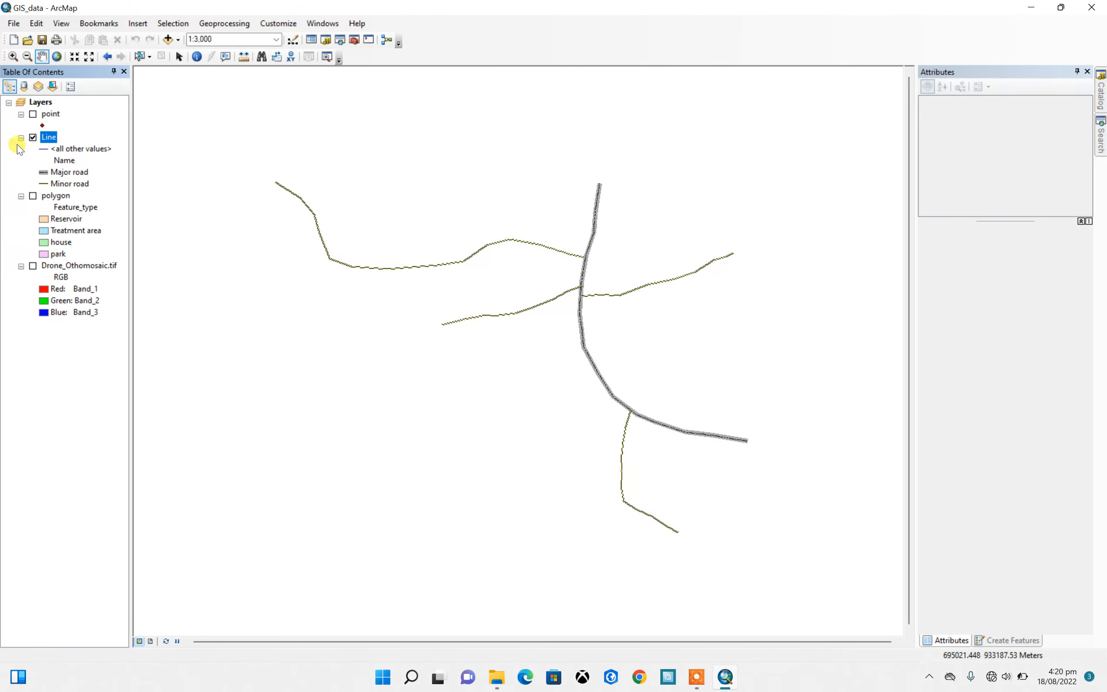
Show the point layer on the map, examine the Name values in its attribute table and close the table
left_click(32, 115)
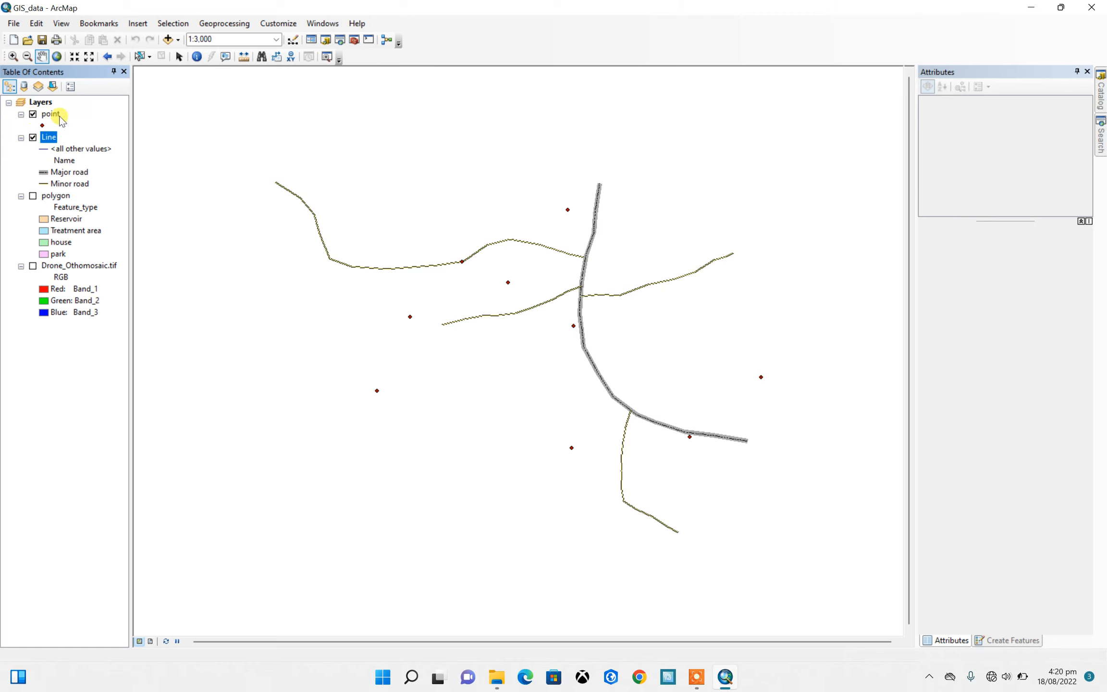
left_click_drag(50, 116, 51, 118)
right_click(51, 119)
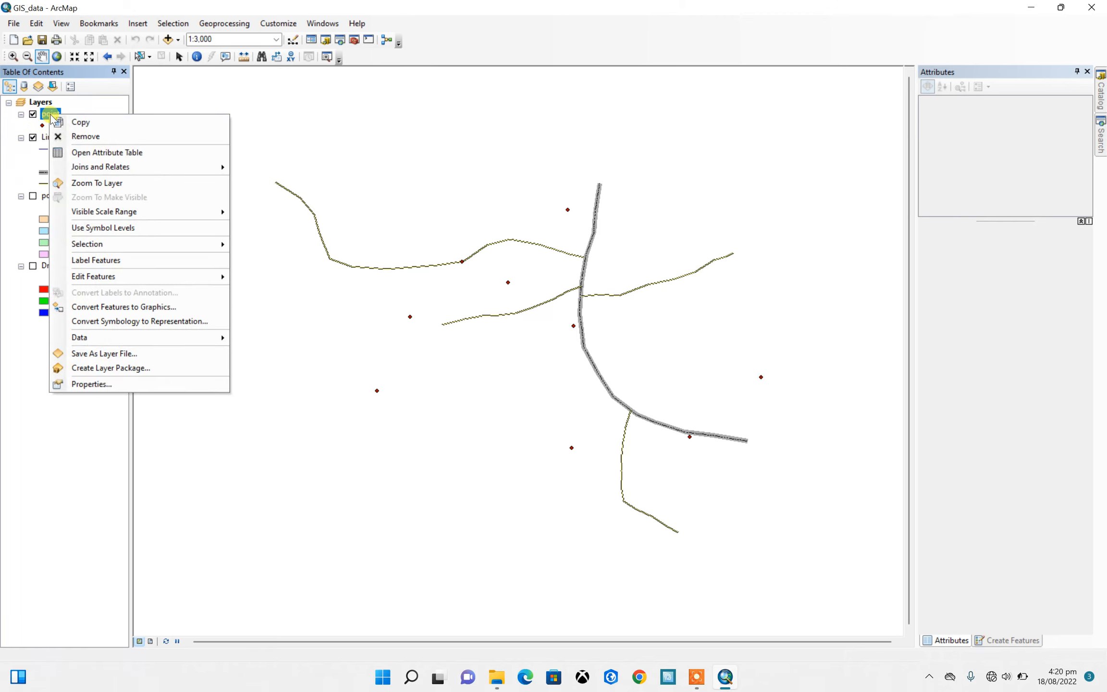
left_click(87, 151)
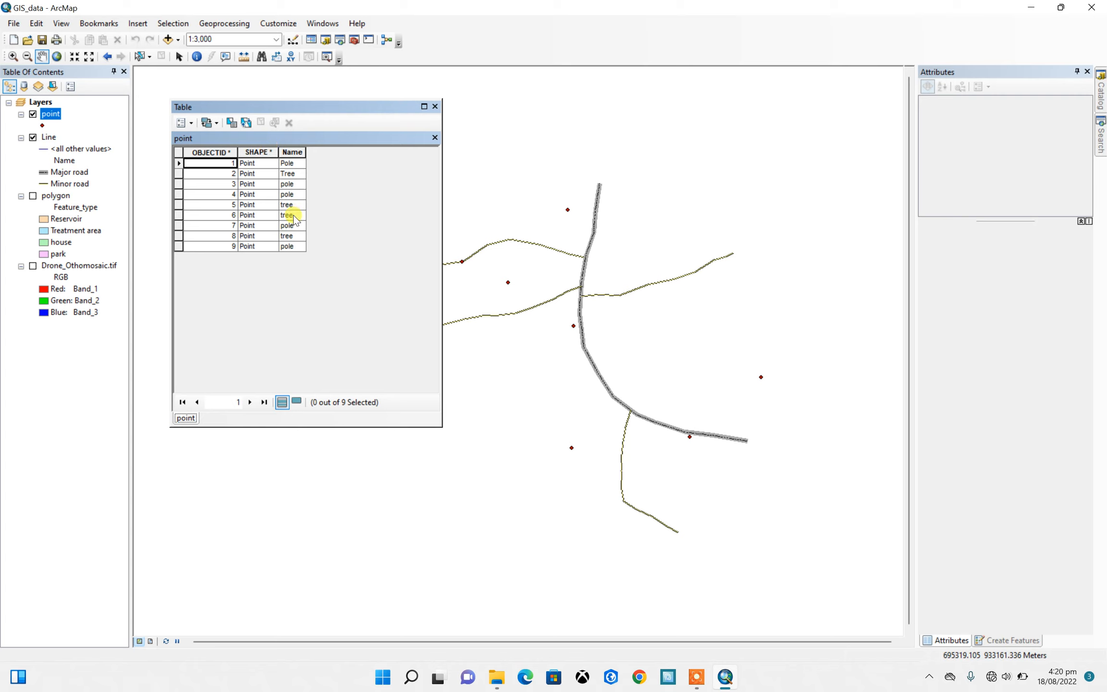
left_click(435, 107)
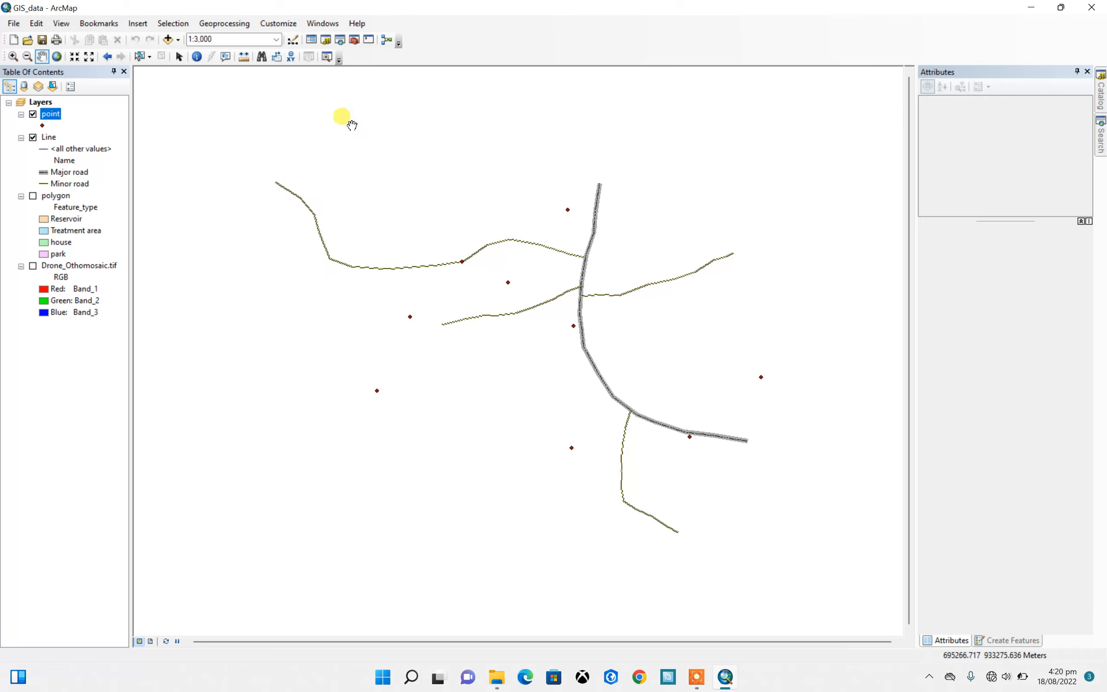
Symbolize the point layer by unique values of the Name field, adding all values
right_click(47, 116)
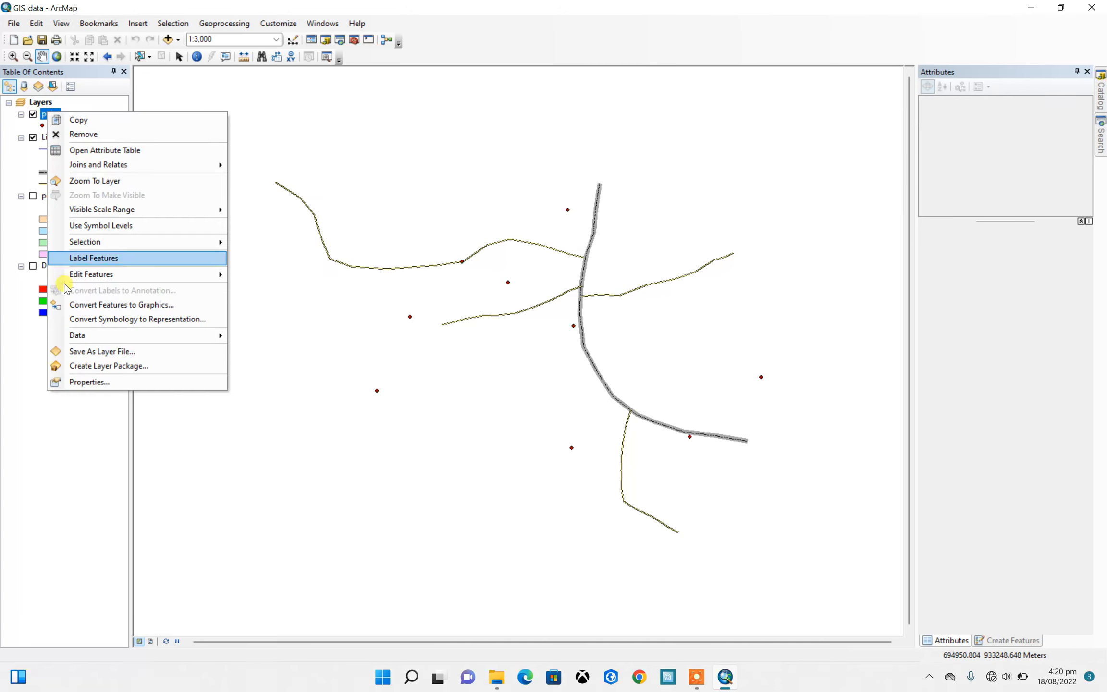
left_click(82, 368)
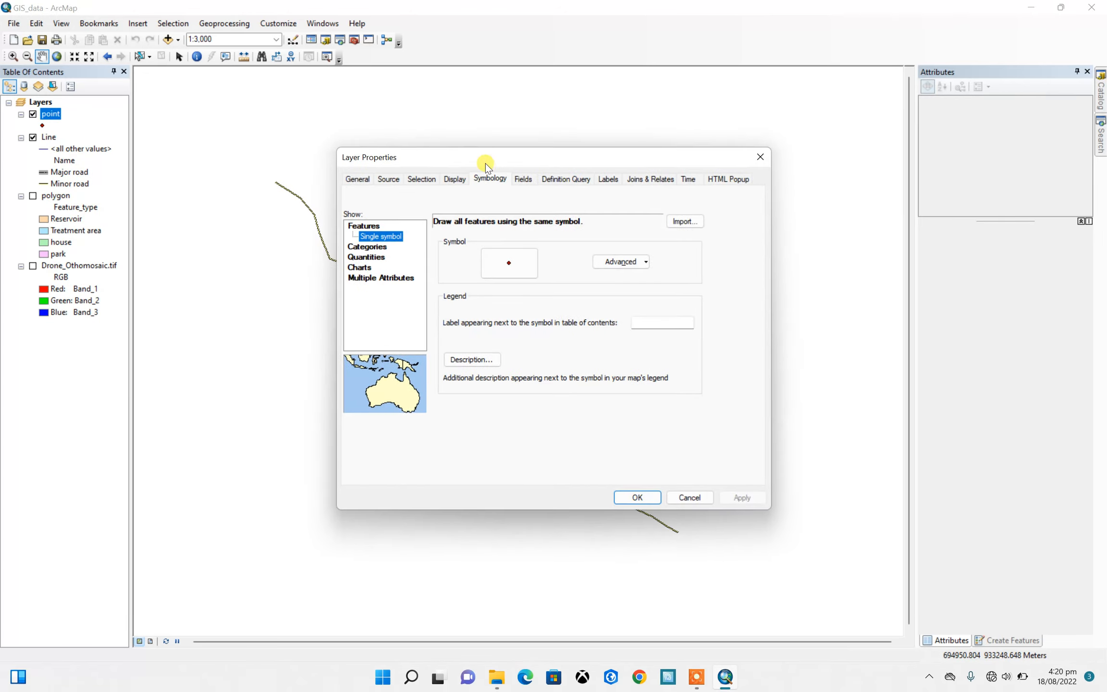
left_click(377, 248)
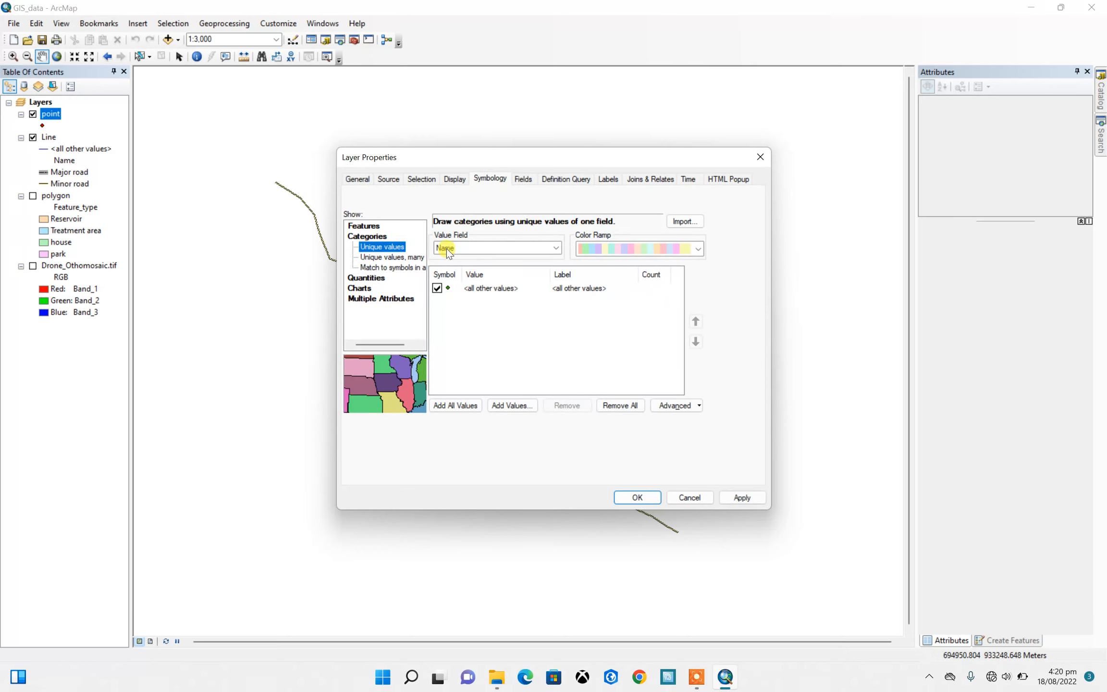
left_click(452, 408)
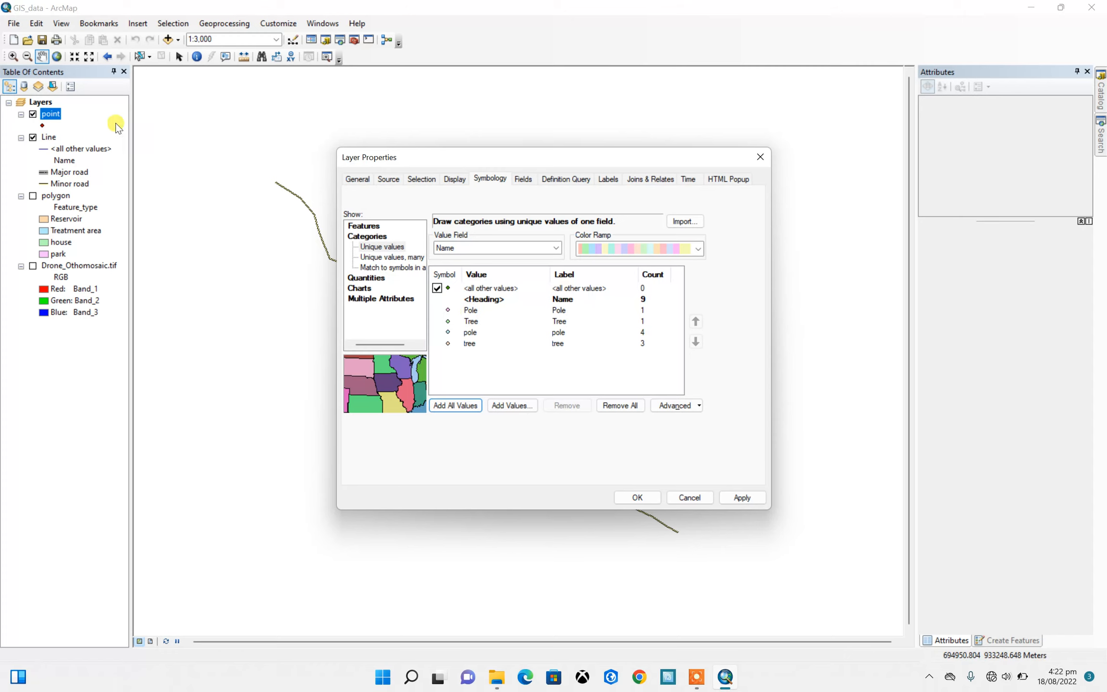
left_click(47, 116)
left_click(639, 498)
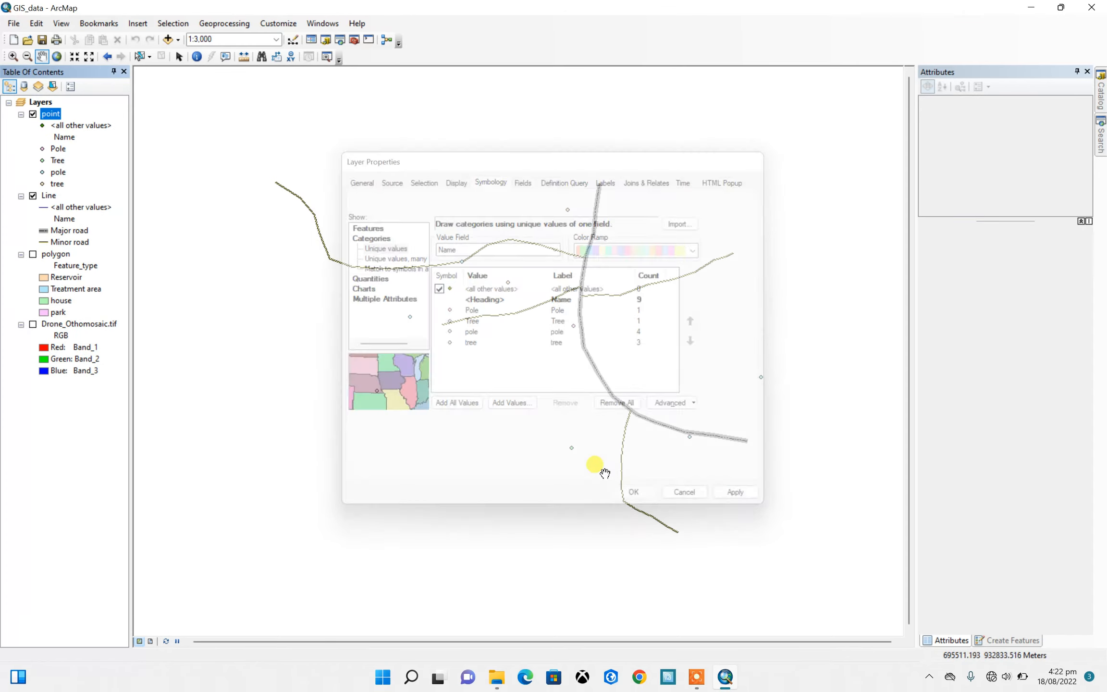
Start an edit session on the point layer and open its attribute table
right_click(49, 116)
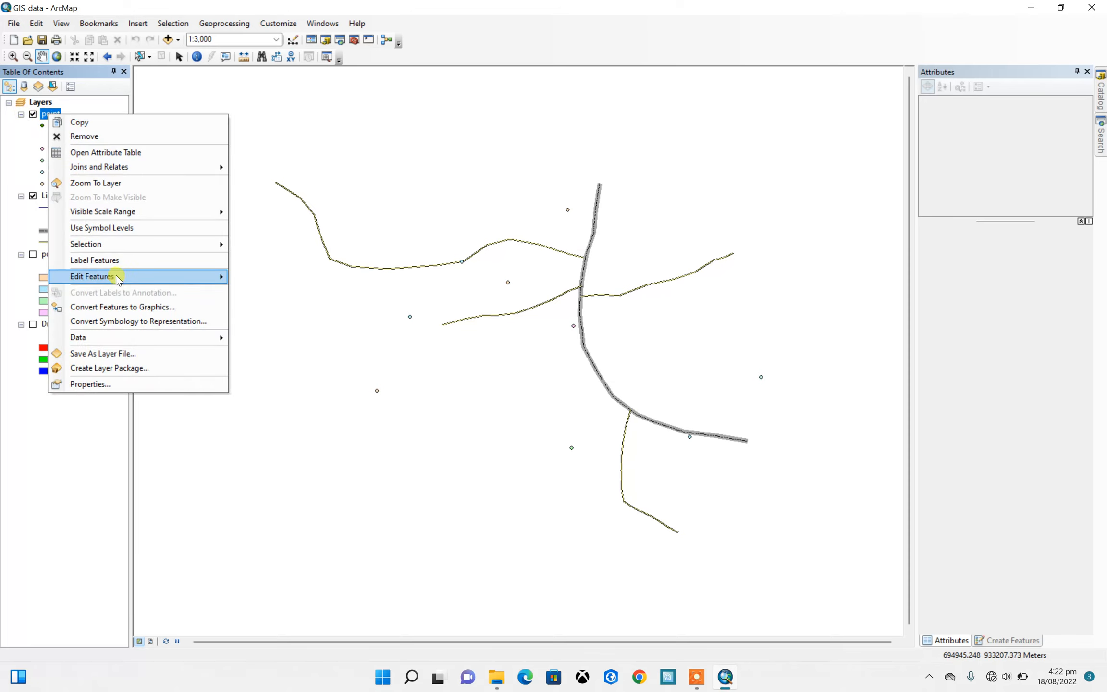
mouse_move(142, 279)
left_click(272, 277)
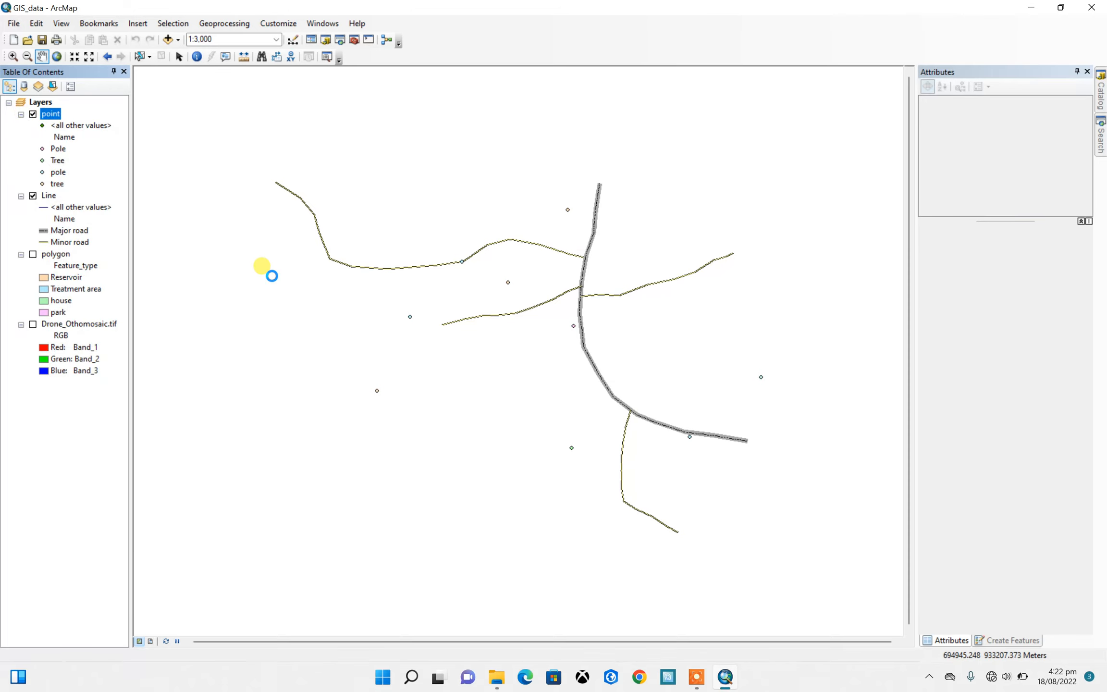
right_click(56, 115)
left_click(92, 152)
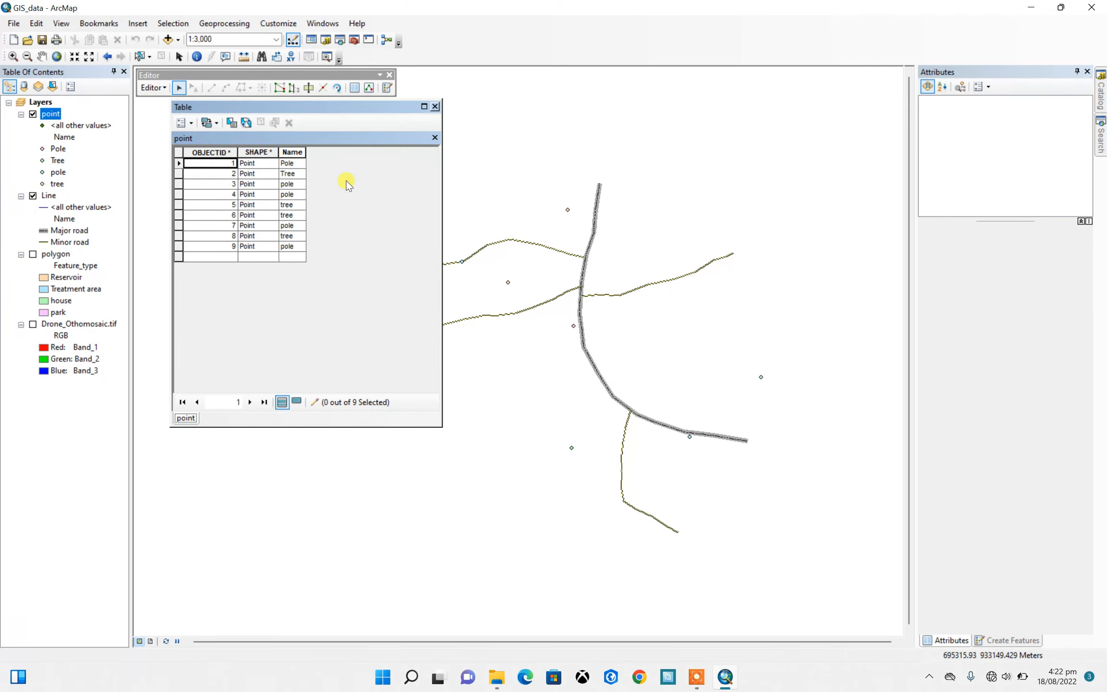
Capitalize the lowercase Name entries in the point table as Pole for records 3, 4, 7 and 9 and Tree for 5, 6 and 8
left_click(291, 165)
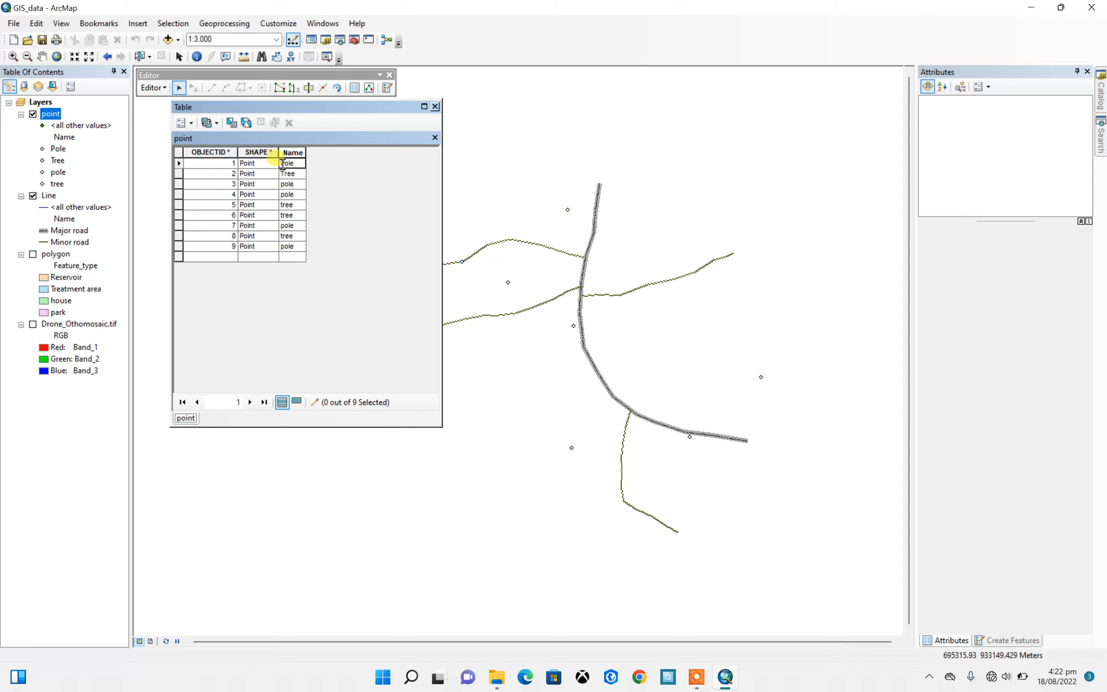
left_click(286, 175)
left_click(284, 184)
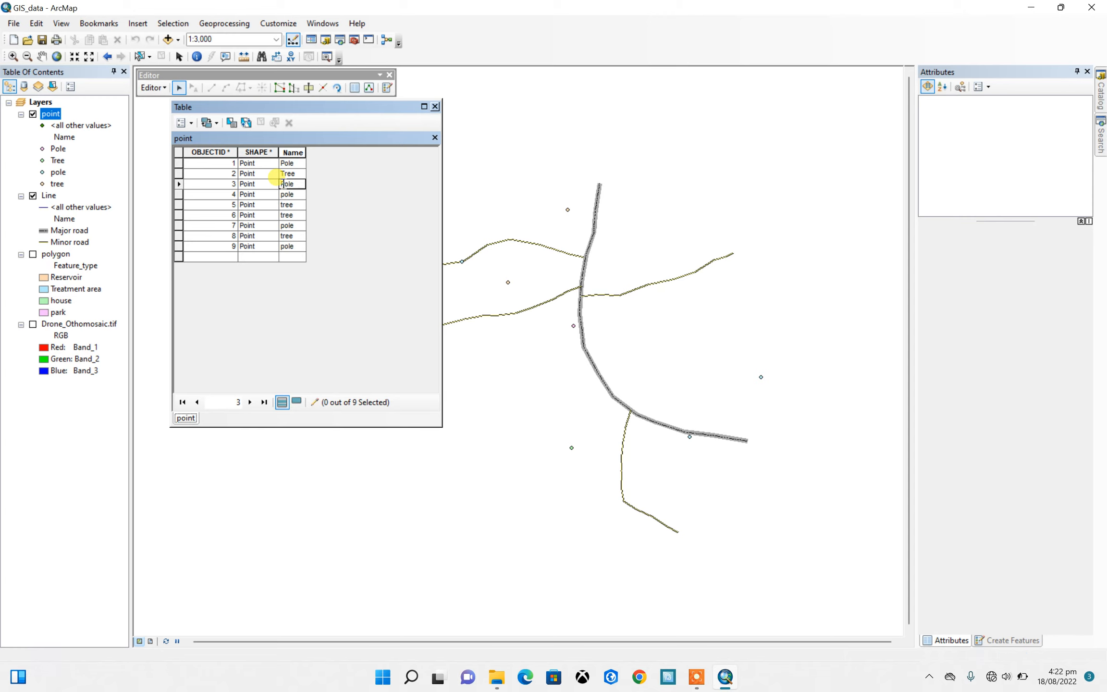
left_click(282, 197)
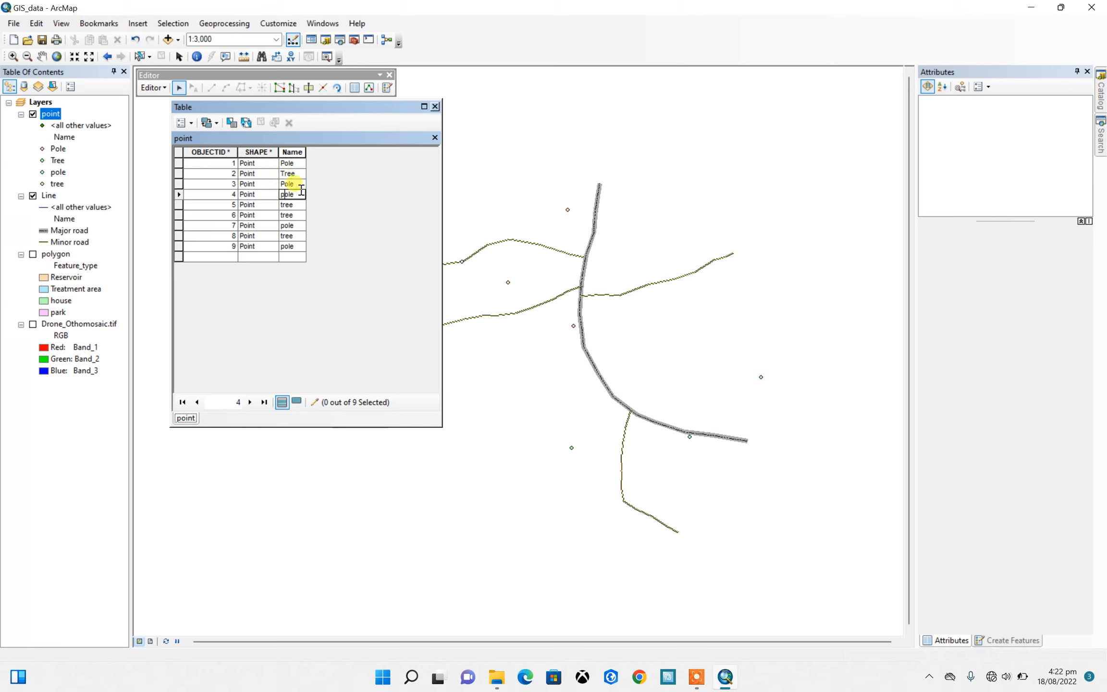
type("P")
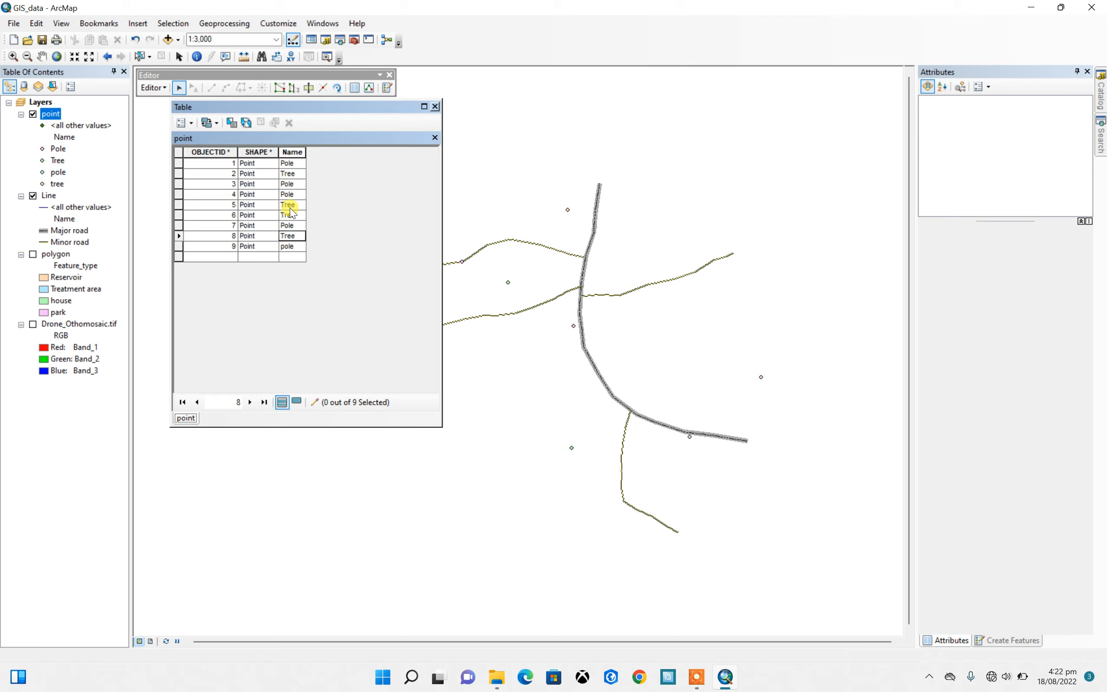
key("Down")
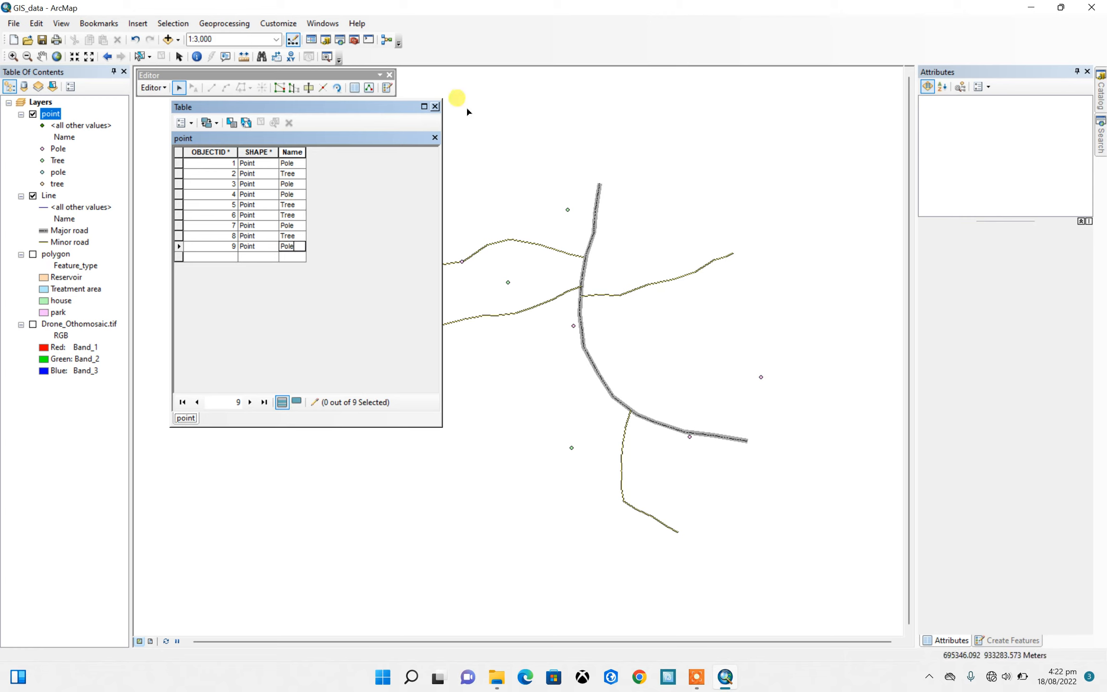
Stop editing the point layer, save the edits and close the attribute table
left_click(153, 87)
left_click(175, 117)
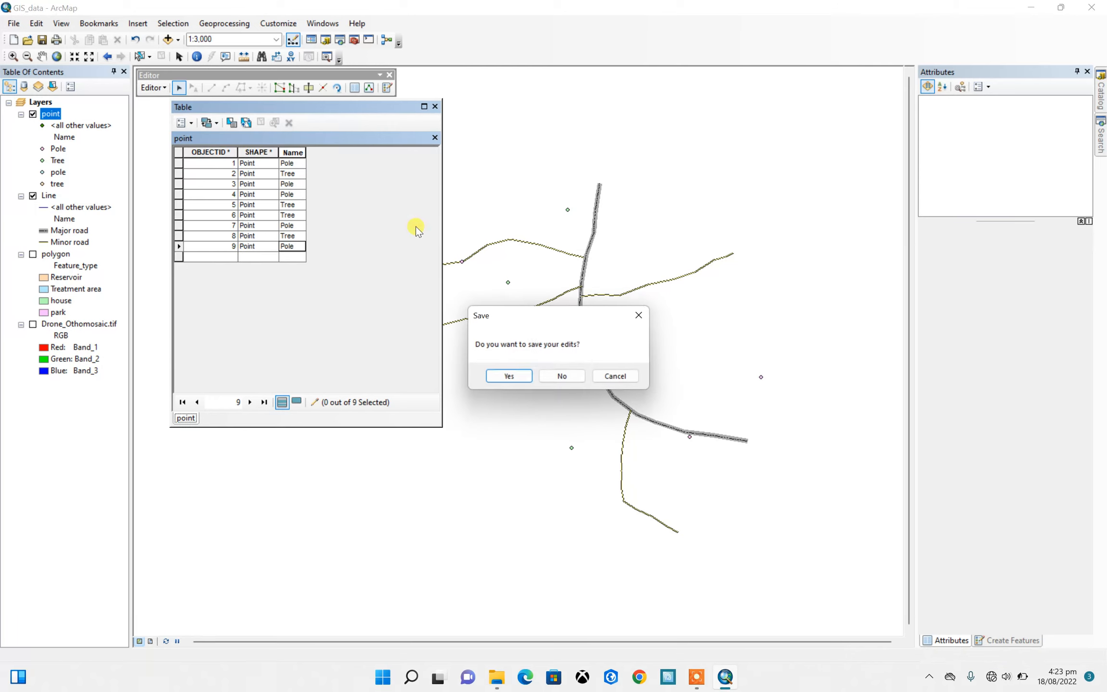
key("Return")
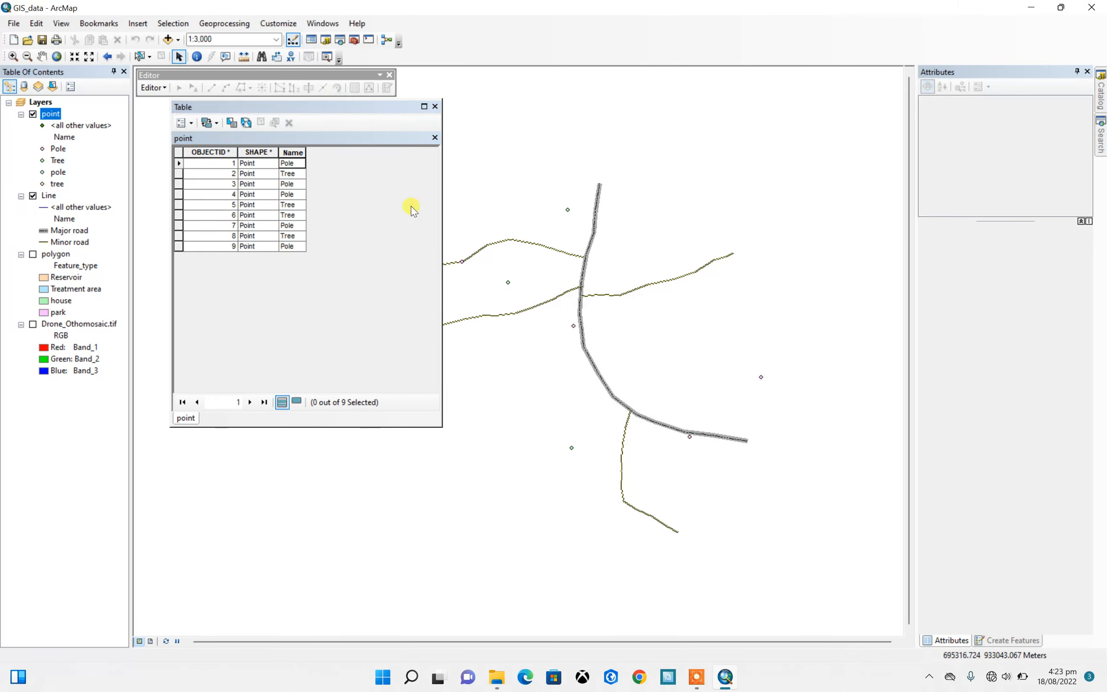
left_click(434, 106)
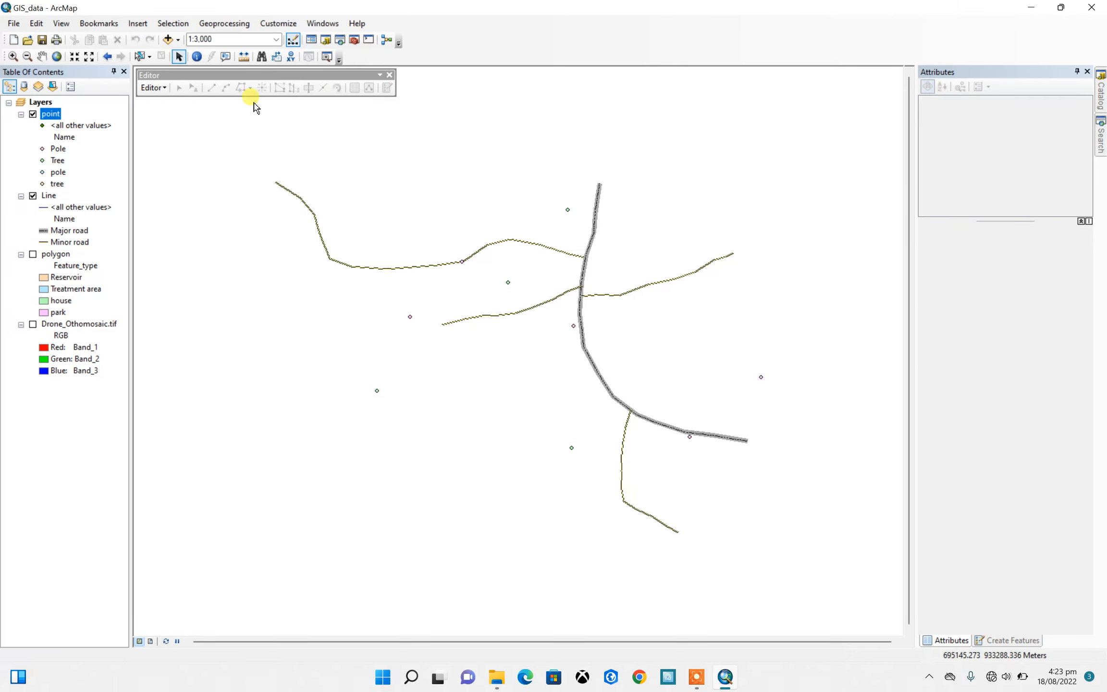
Reload all unique Name values in the point layer's symbology to match the corrected attributes
right_click(54, 114)
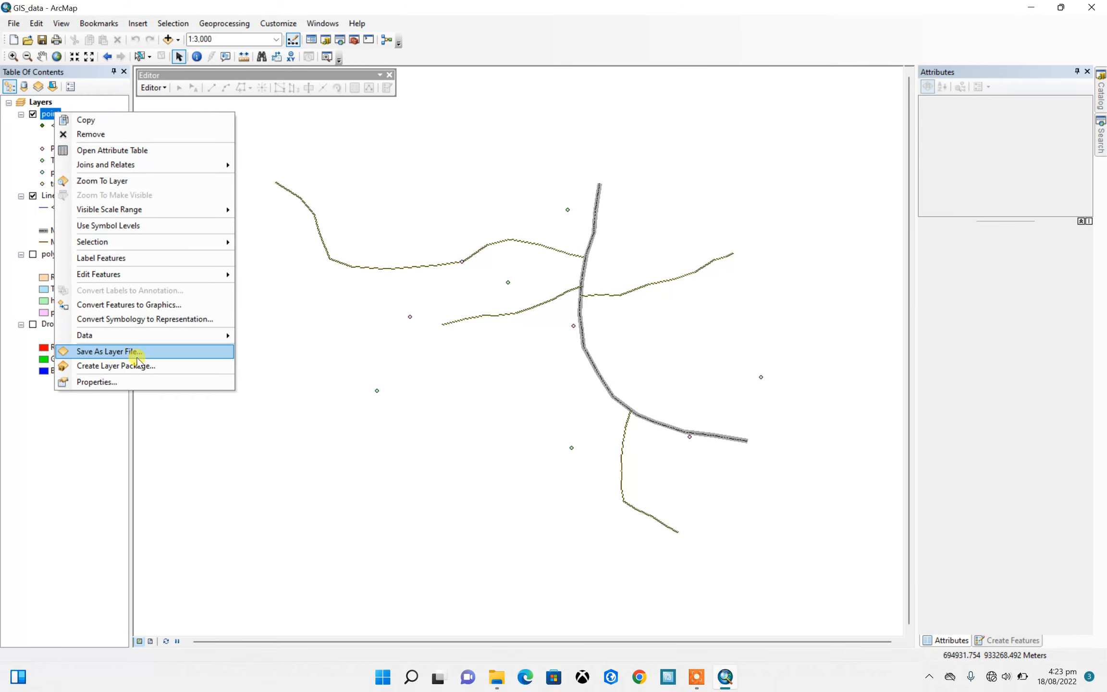
left_click(132, 381)
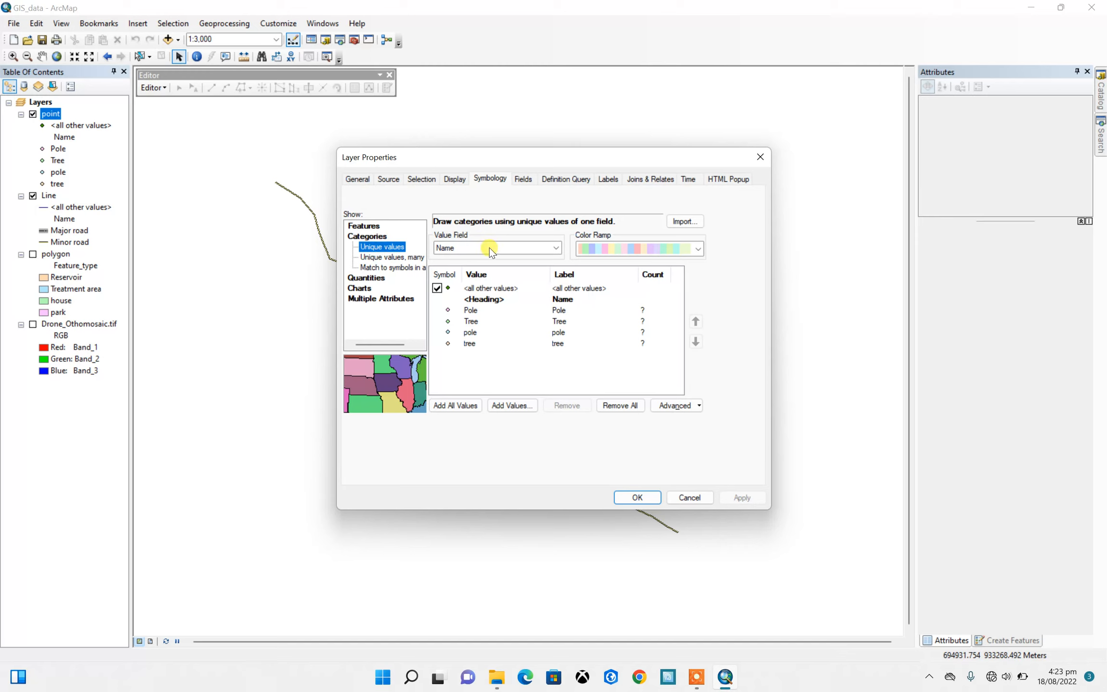
left_click(455, 406)
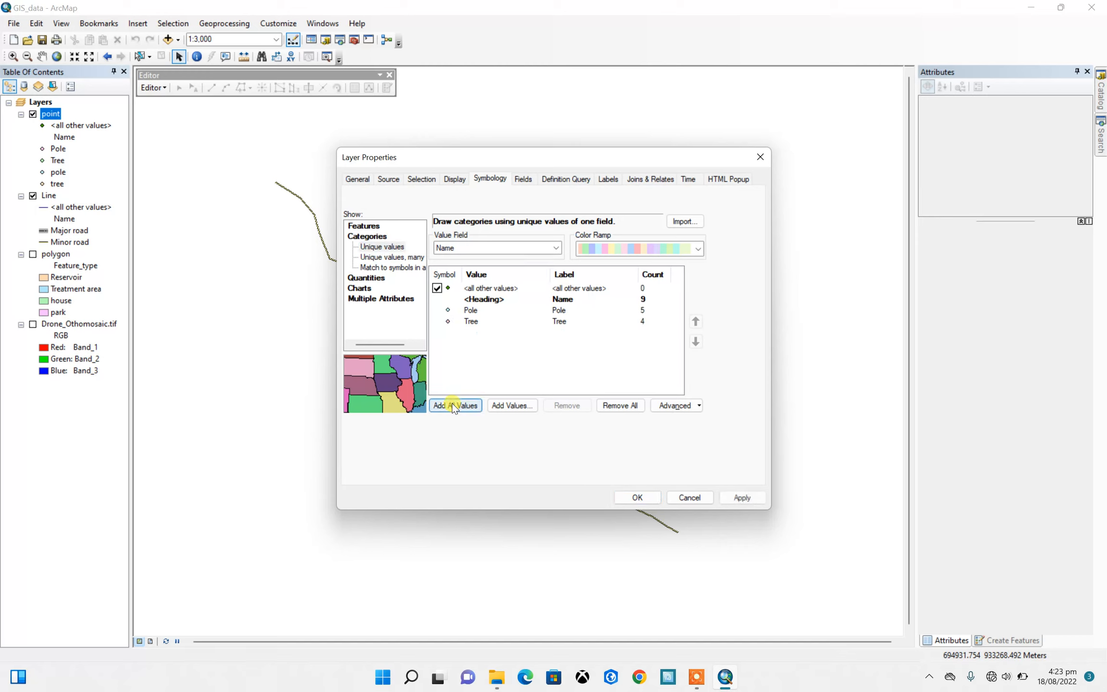
Assign the Circle 3 marker symbol at size 15 to the Pole category of the point layer
left_click(449, 312)
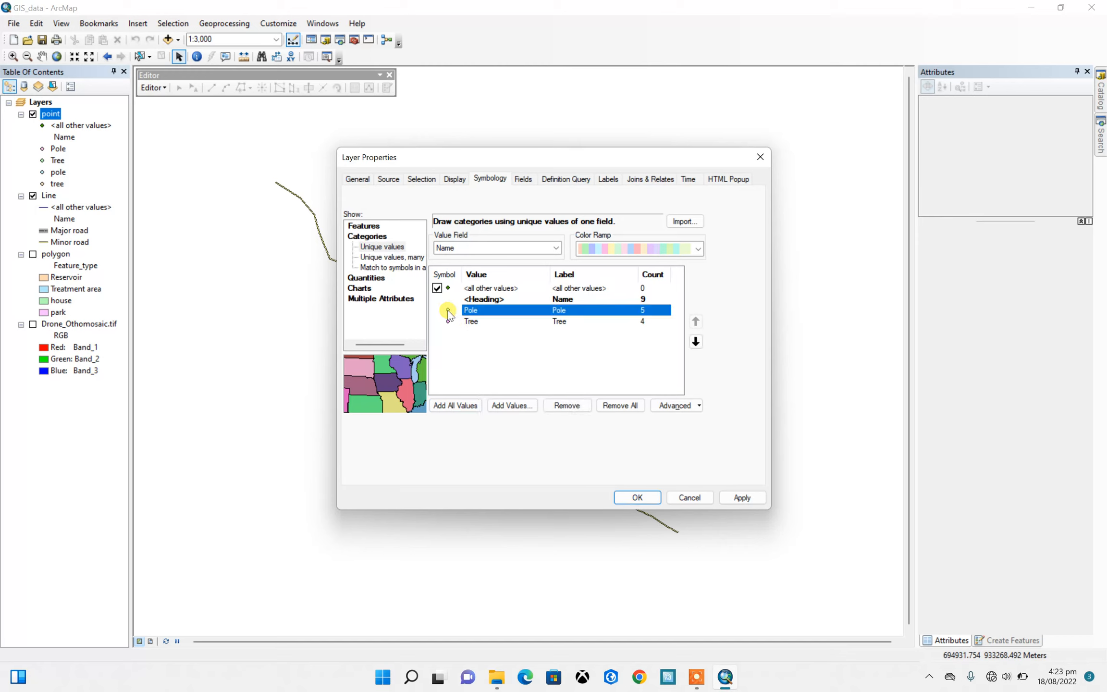
double_click(448, 312)
scroll(517, 331, "down", 4)
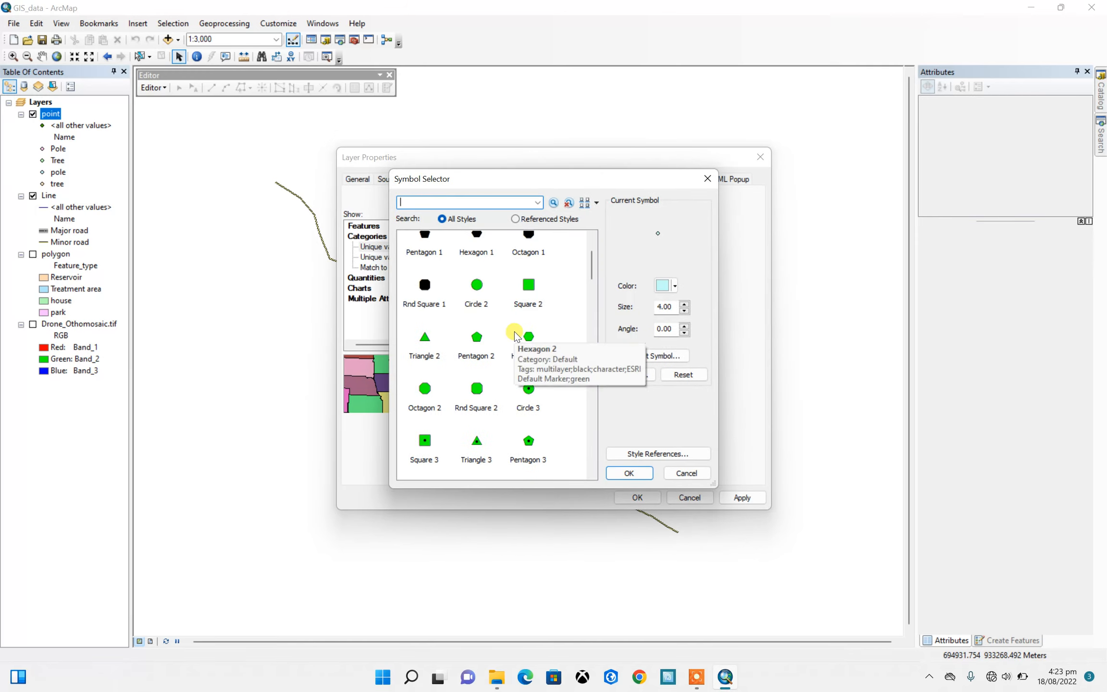
scroll(514, 332, "down", 5)
scroll(524, 317, "up", 4)
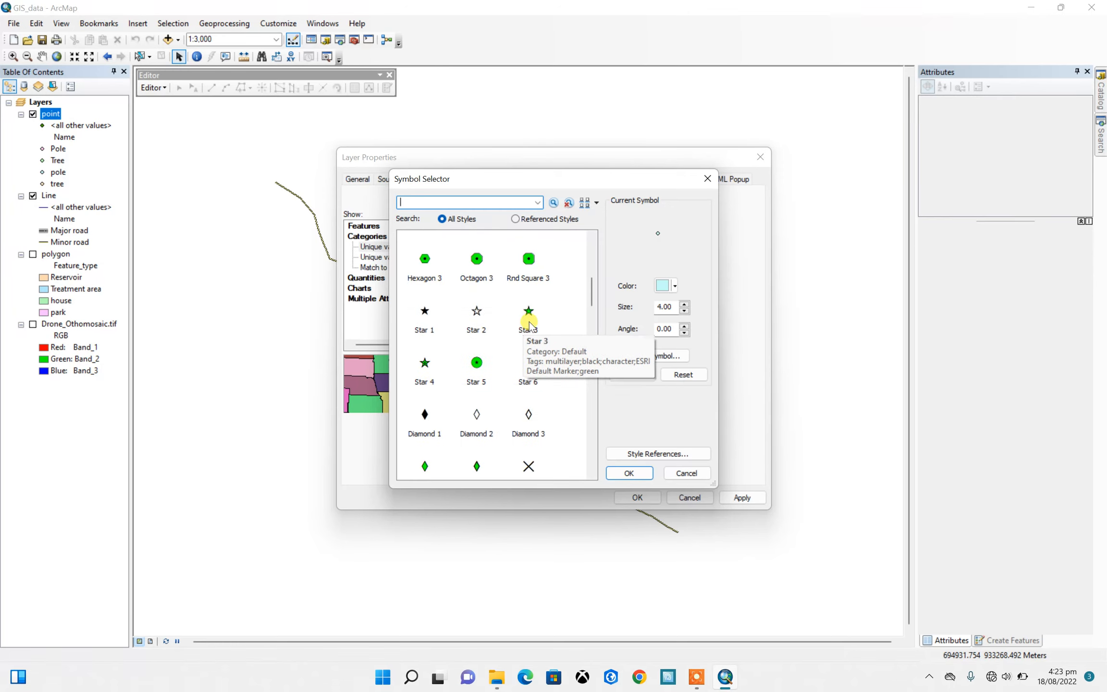
scroll(532, 281, "up", 3)
left_click(529, 317)
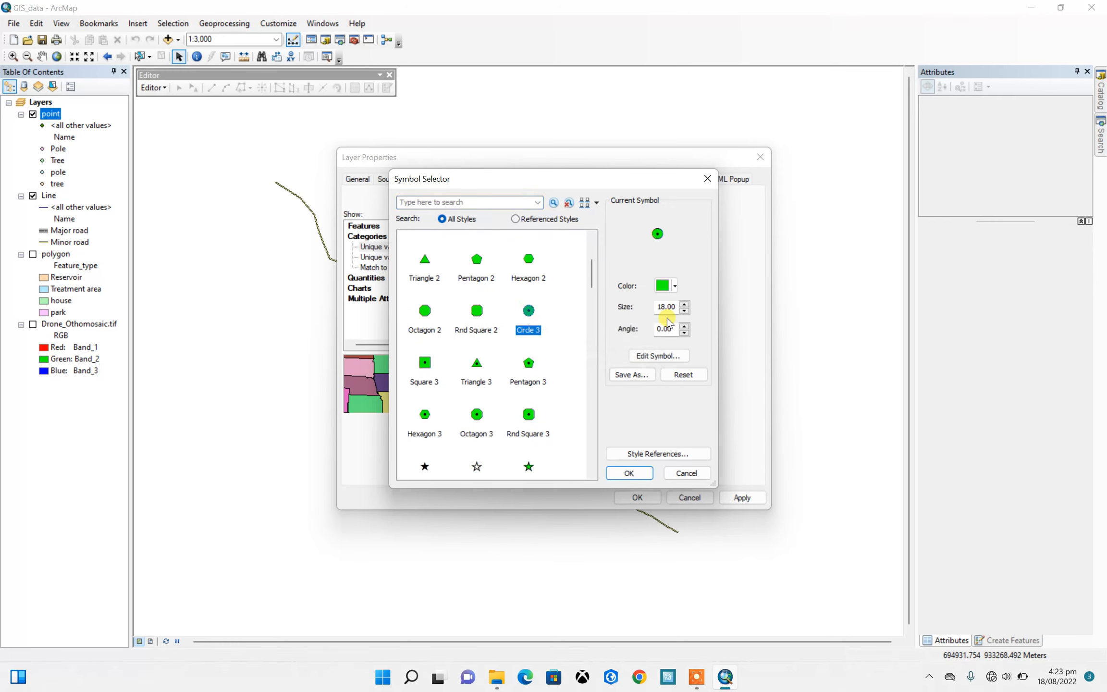
left_click(684, 310)
left_click(685, 310)
left_click(685, 310)
left_click(630, 473)
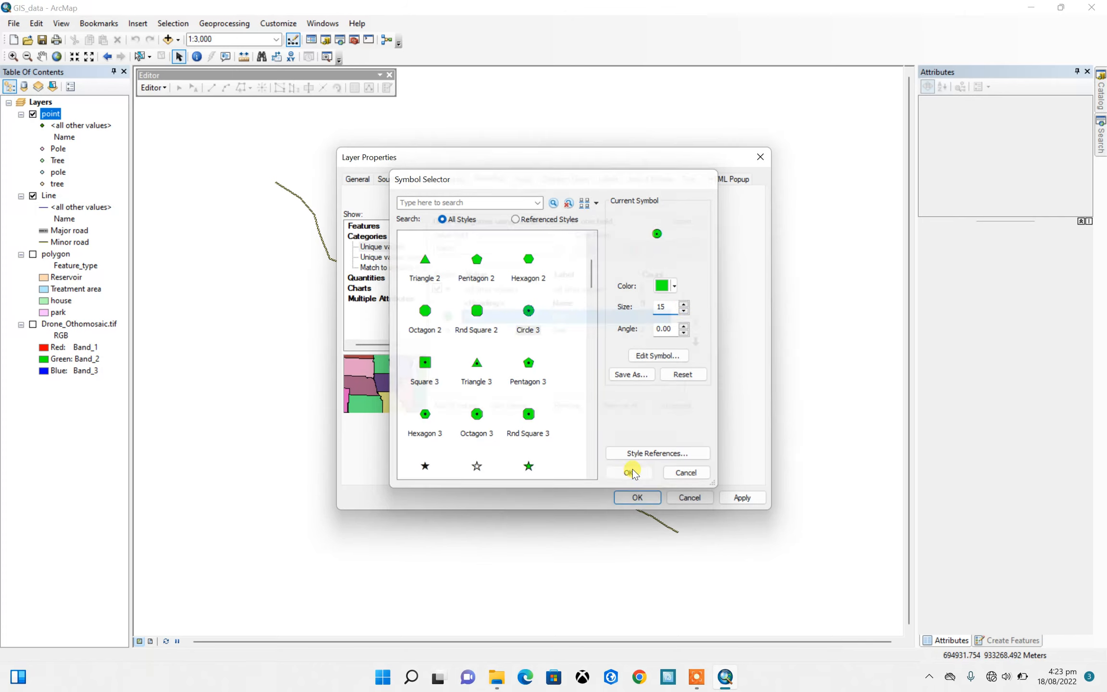
Assign the Circle 3 marker to the Tree category, coloured reddish brown at size 15
double_click(449, 332)
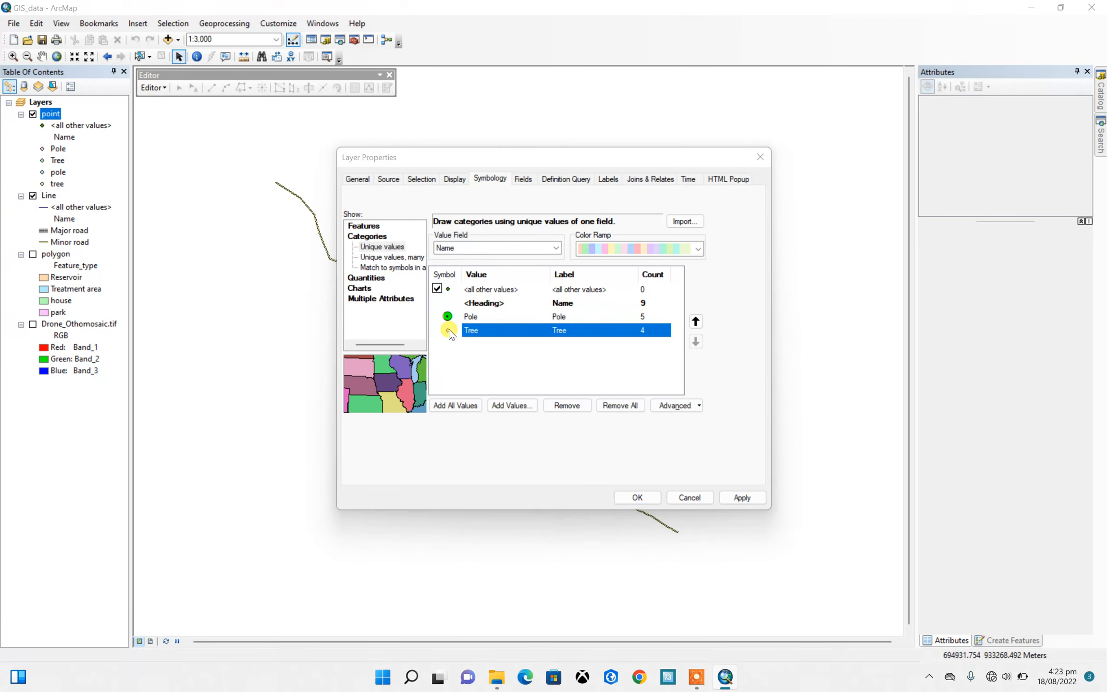
scroll(522, 356, "down", 1)
scroll(523, 358, "down", 3)
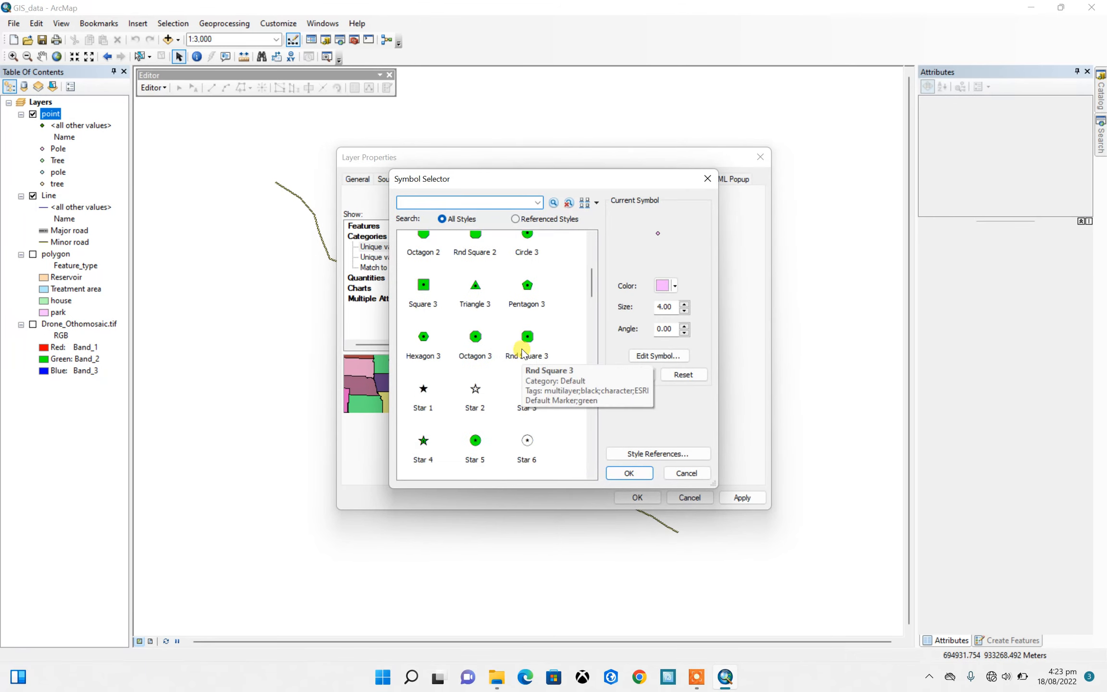
scroll(524, 336, "up", 1)
left_click(527, 312)
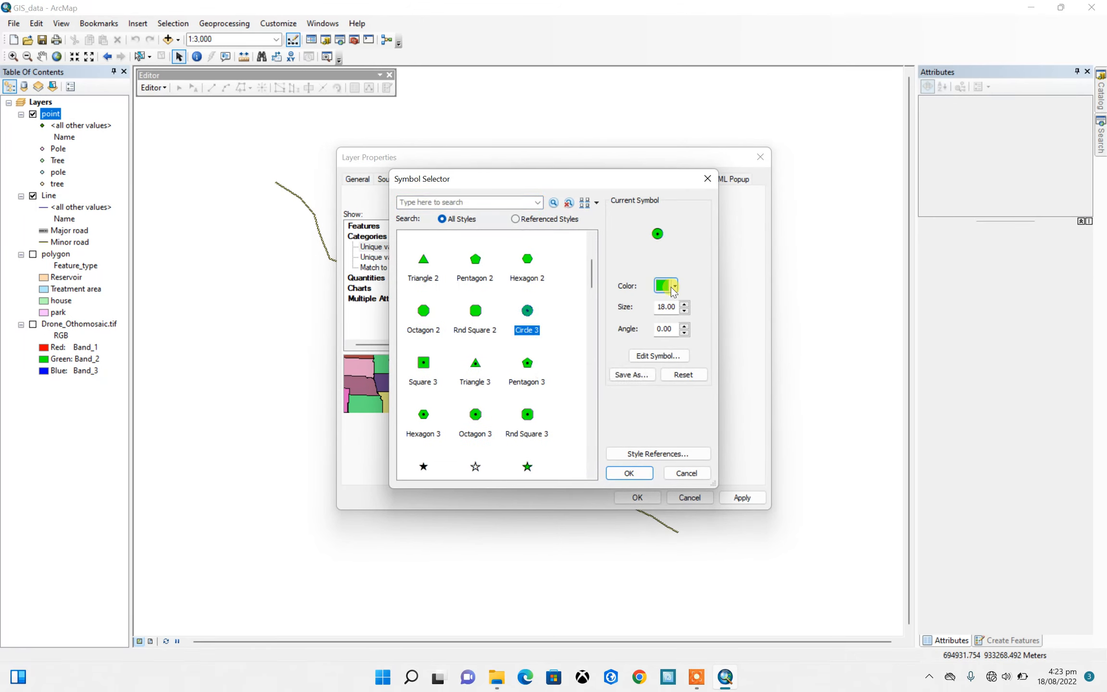
left_click(672, 288)
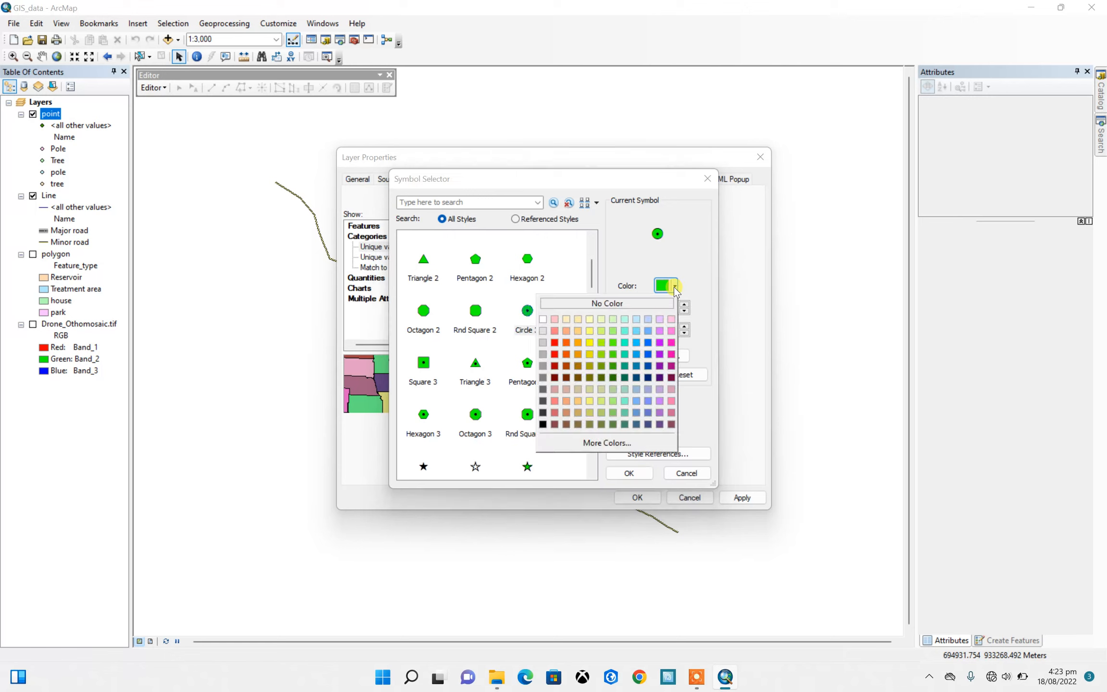
left_click(567, 365)
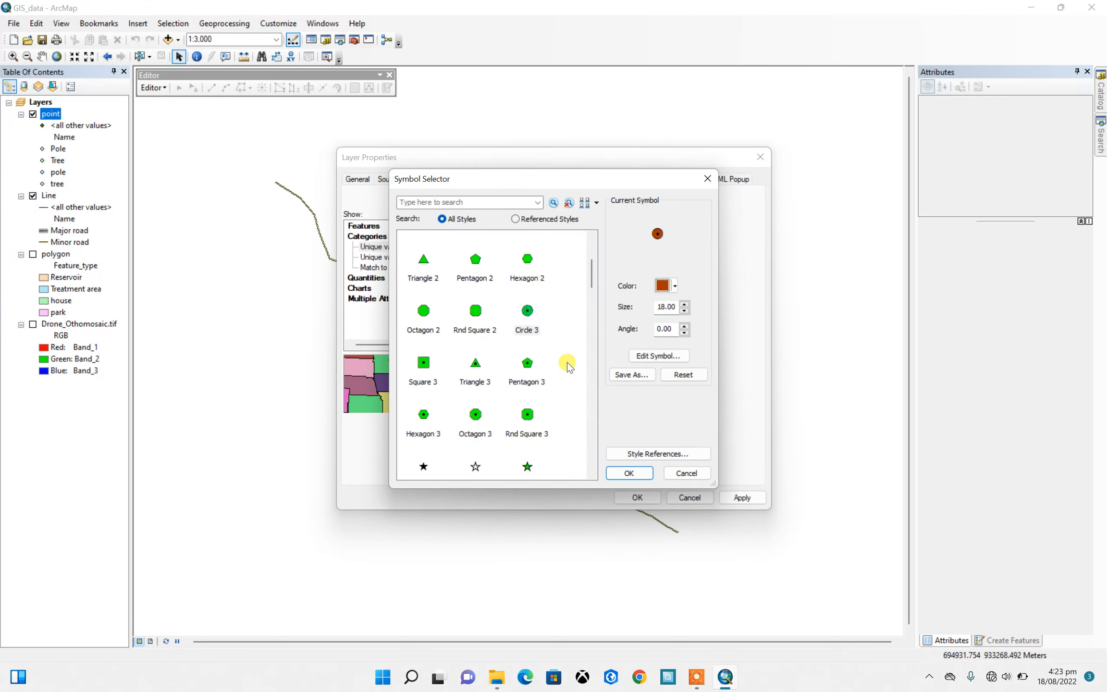
left_click(685, 312)
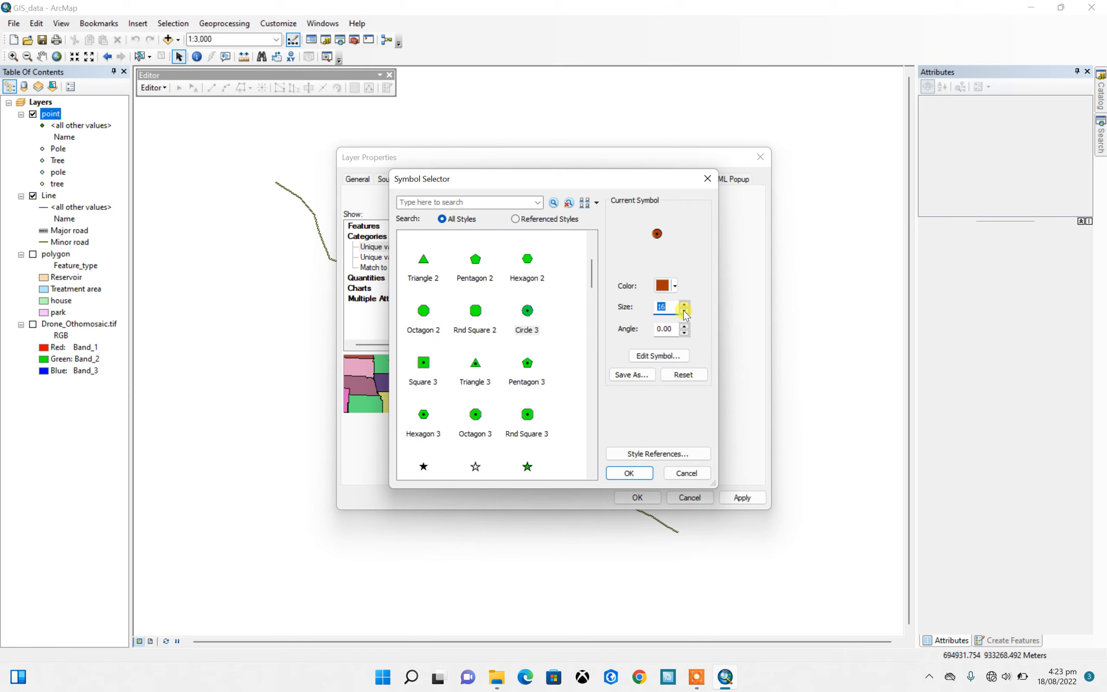
left_click(630, 472)
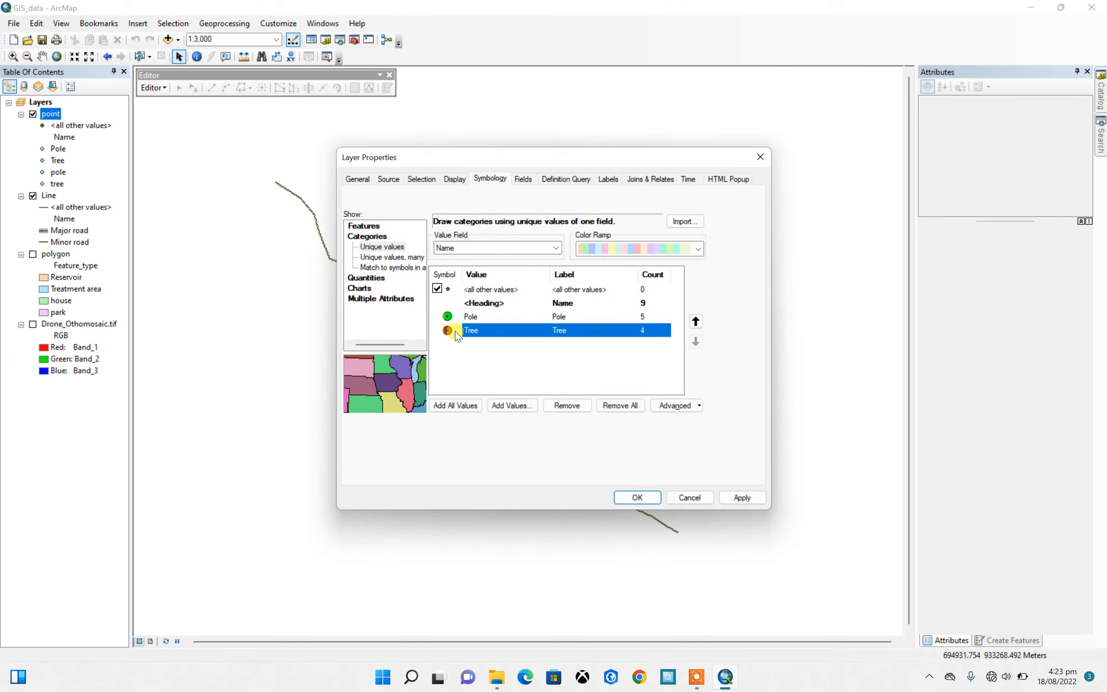
Recolour the Pole category's marker symbol to reddish brown
double_click(447, 316)
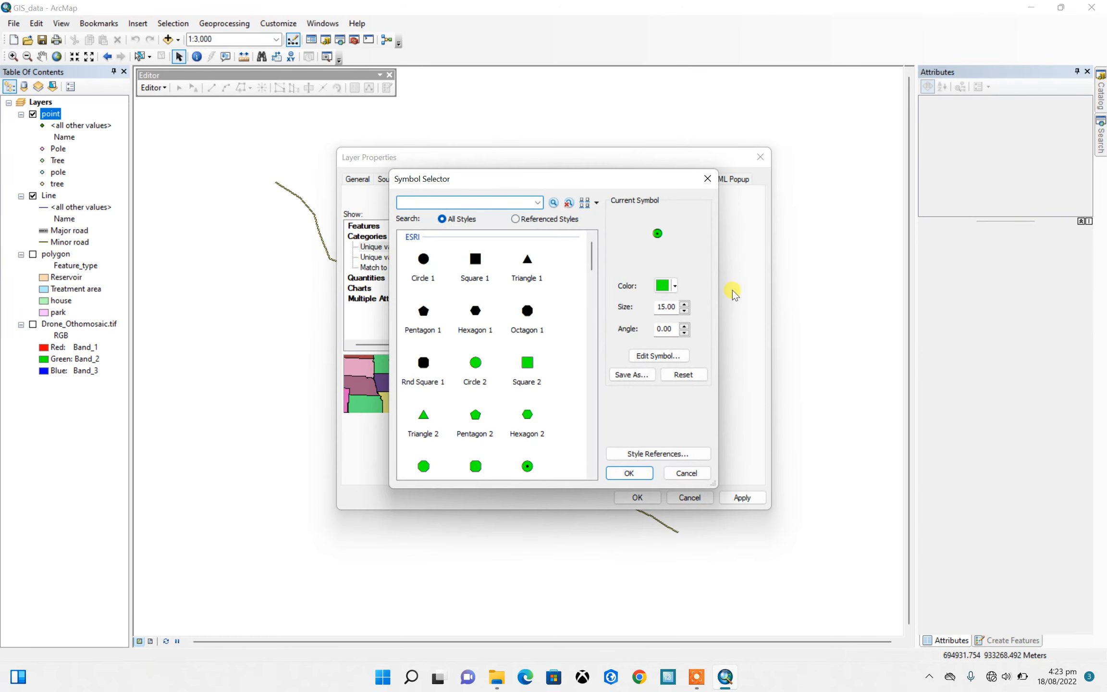
left_click(675, 285)
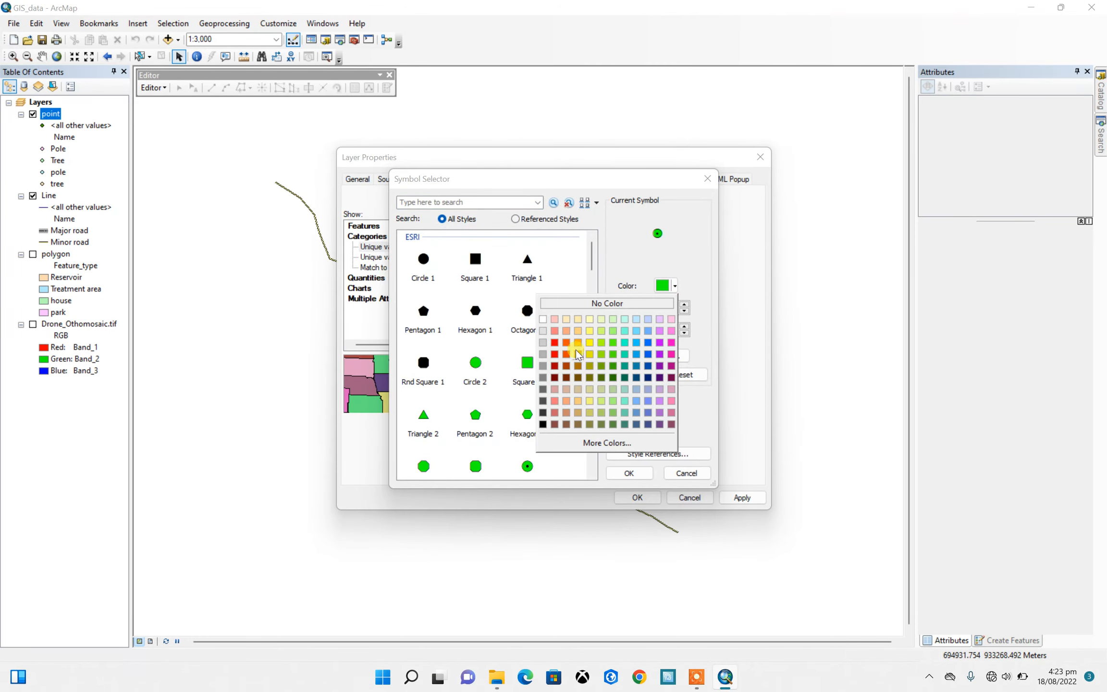
left_click(566, 367)
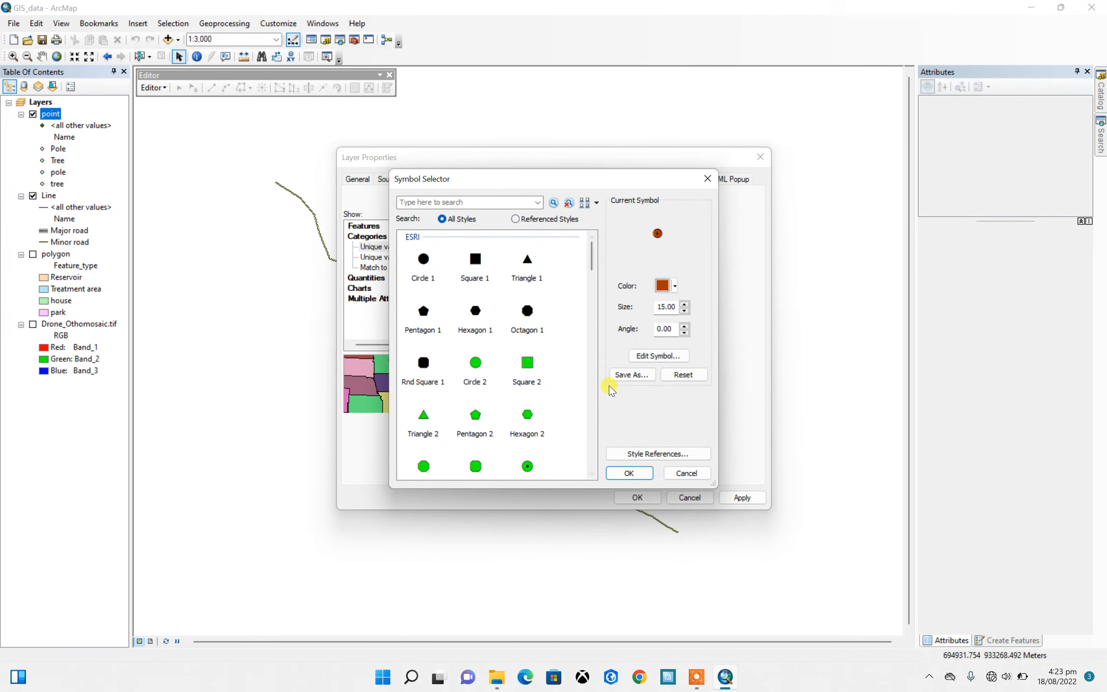
left_click(629, 473)
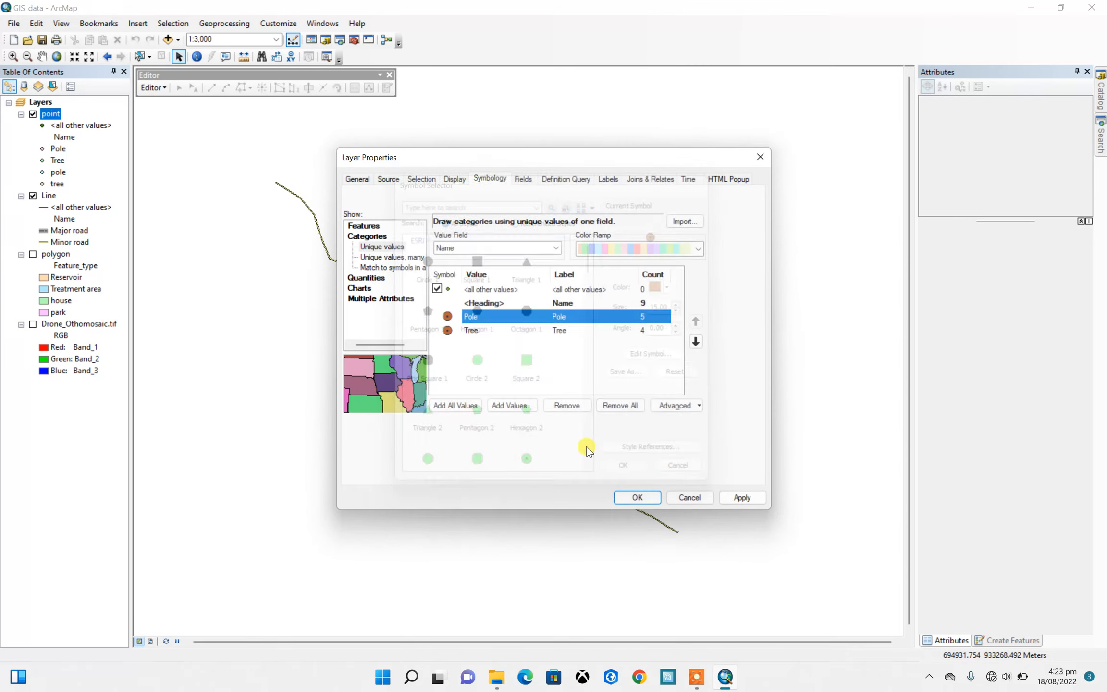
Recolour the Tree category's marker to bright green and apply the point layer's symbology to the map
double_click(448, 331)
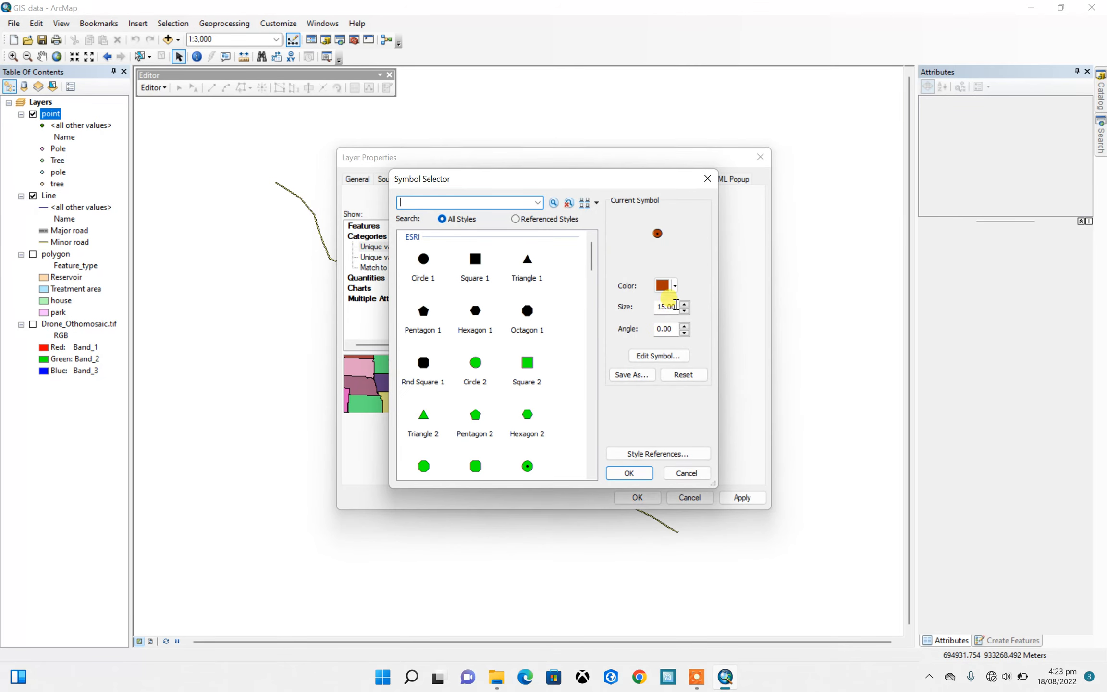
left_click(664, 286)
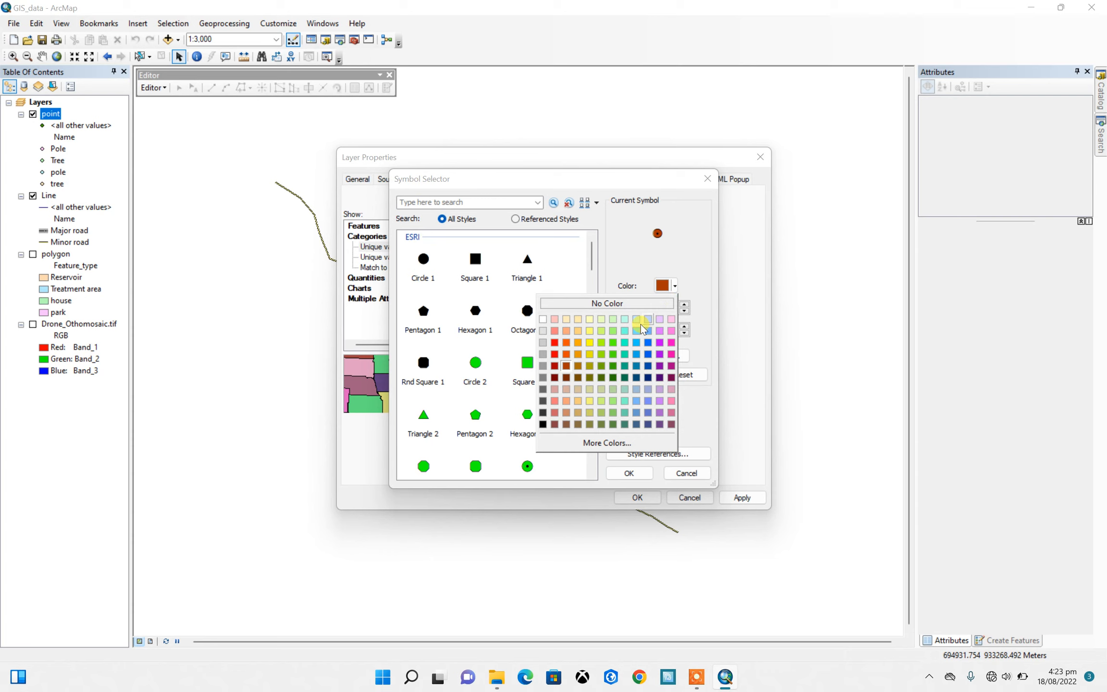
left_click(614, 343)
left_click(630, 473)
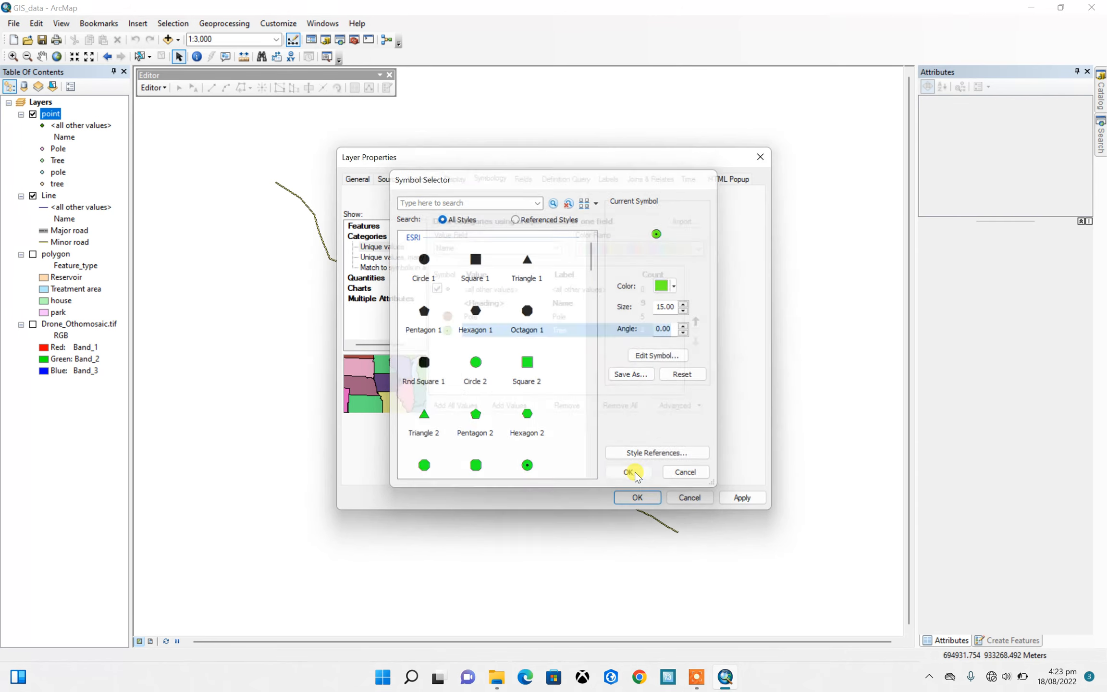
left_click(638, 498)
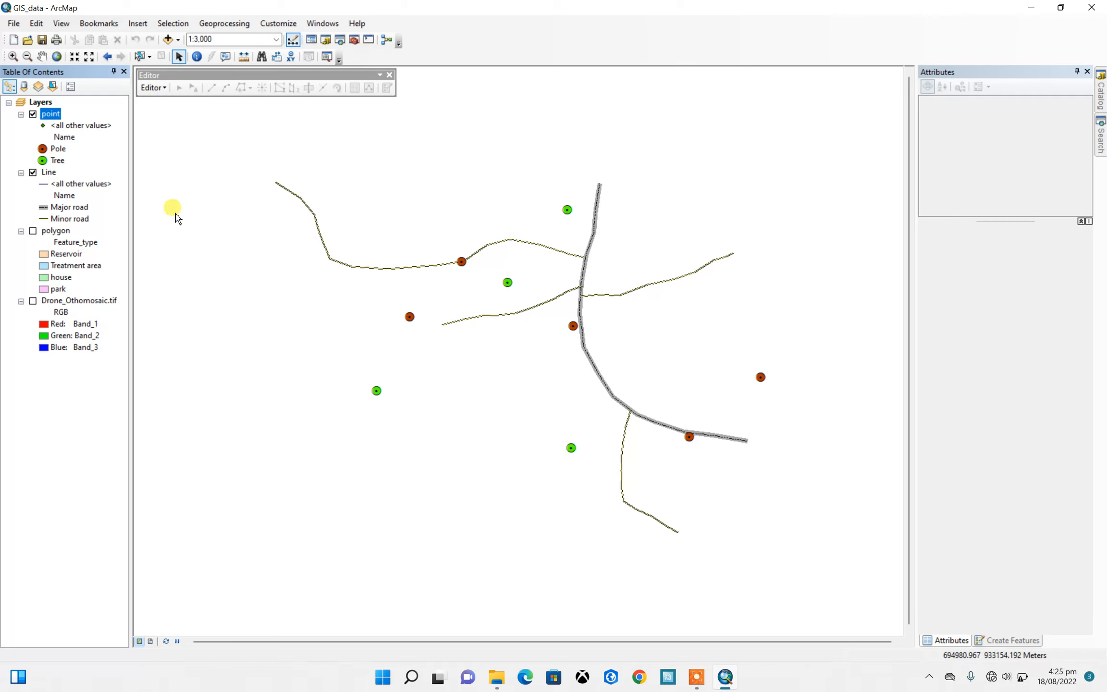
Turn on the polygon layer at a 1:2,500 map scale and close the floating Editor toolbar
left_click(32, 231)
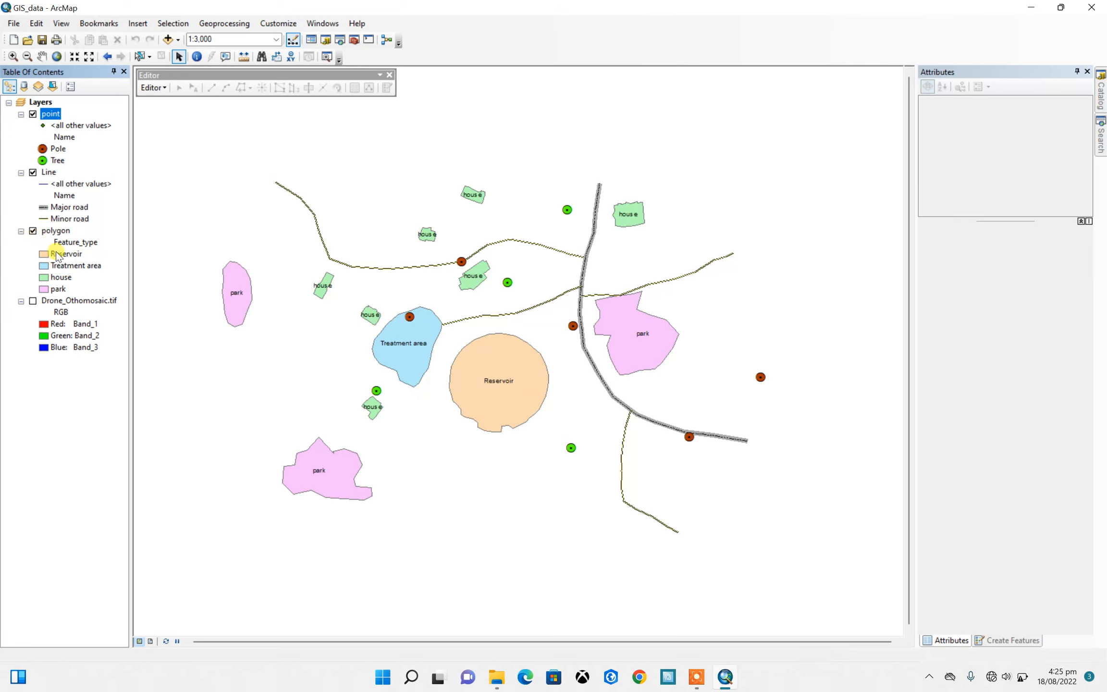
left_click_drag(602, 282, 632, 271)
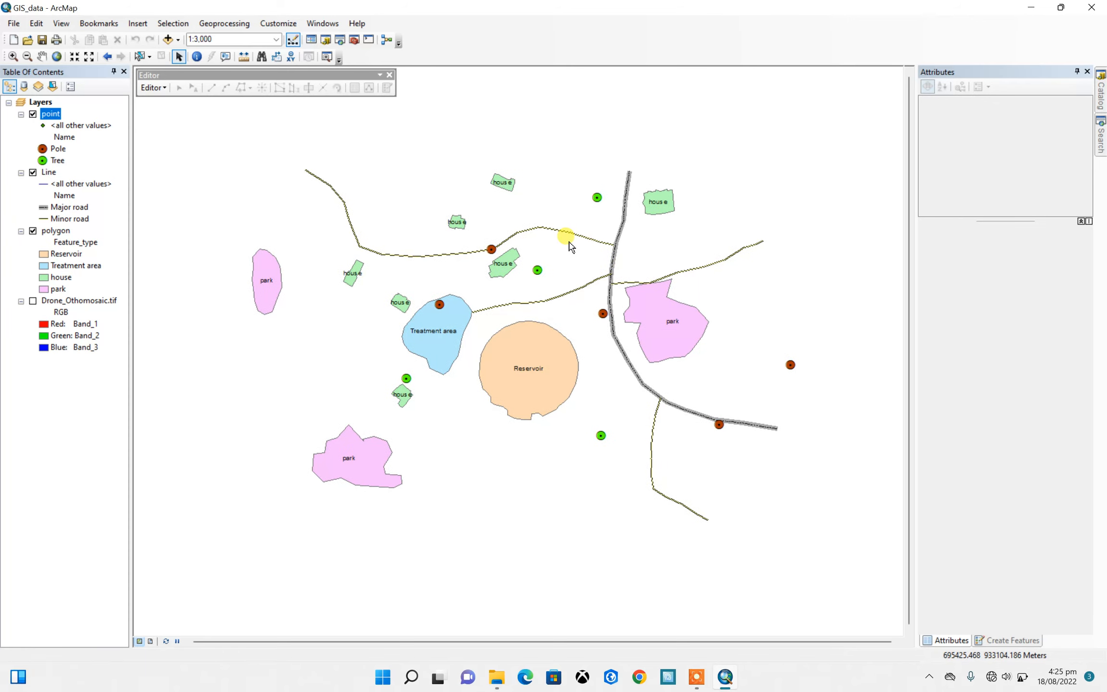
scroll(582, 259, "down", 1)
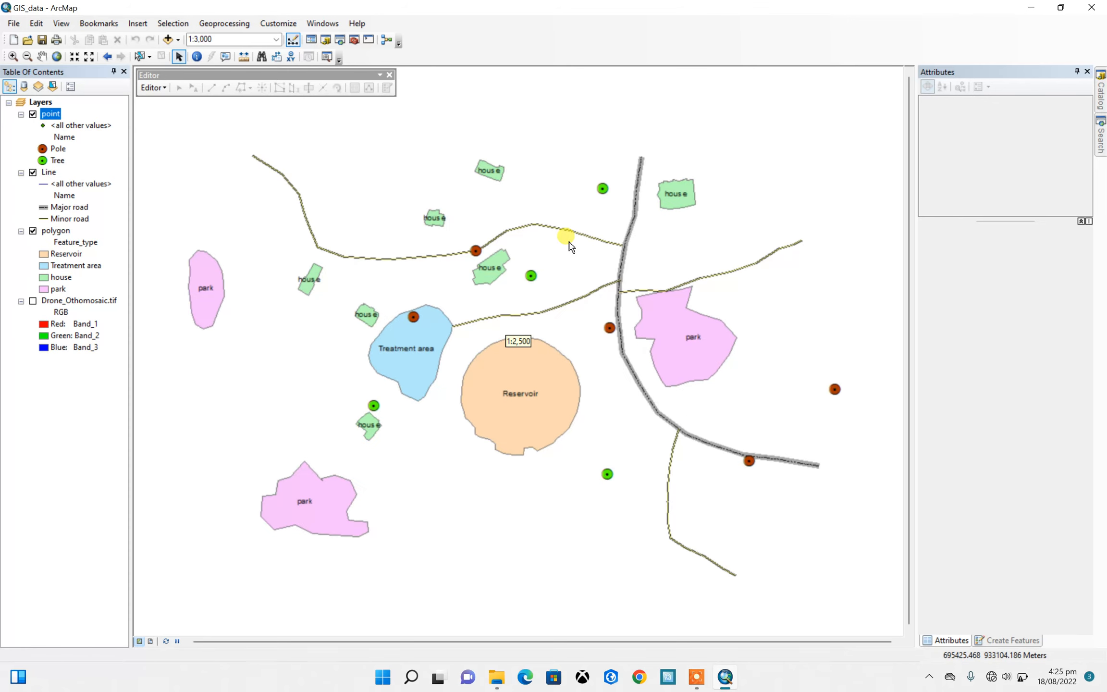
left_click(389, 75)
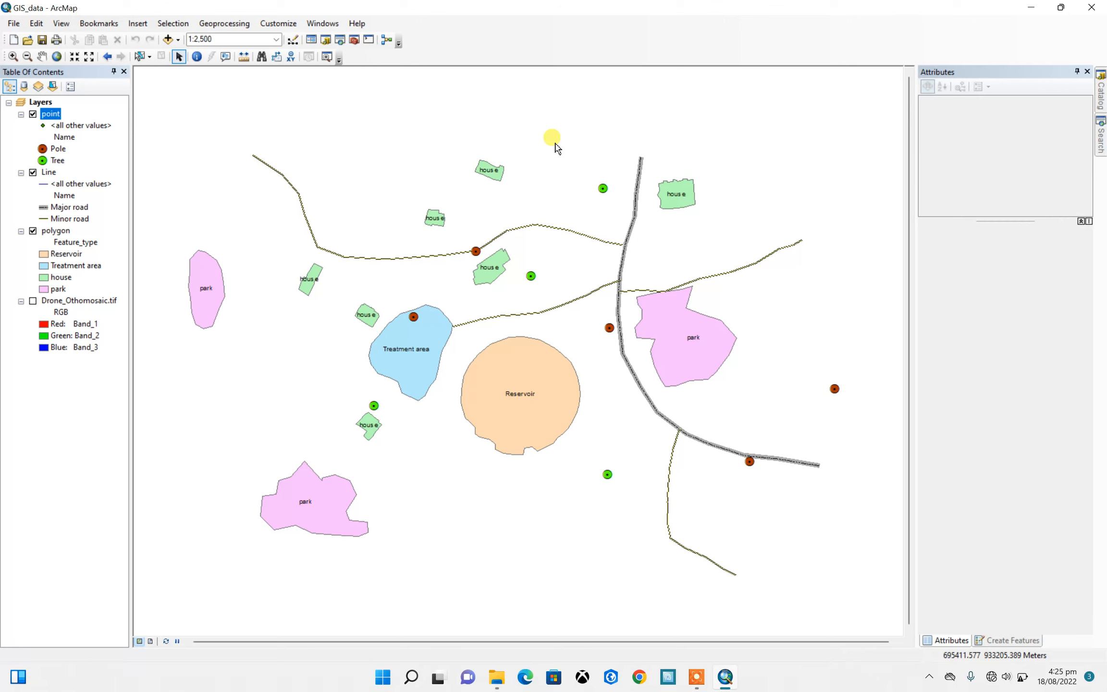